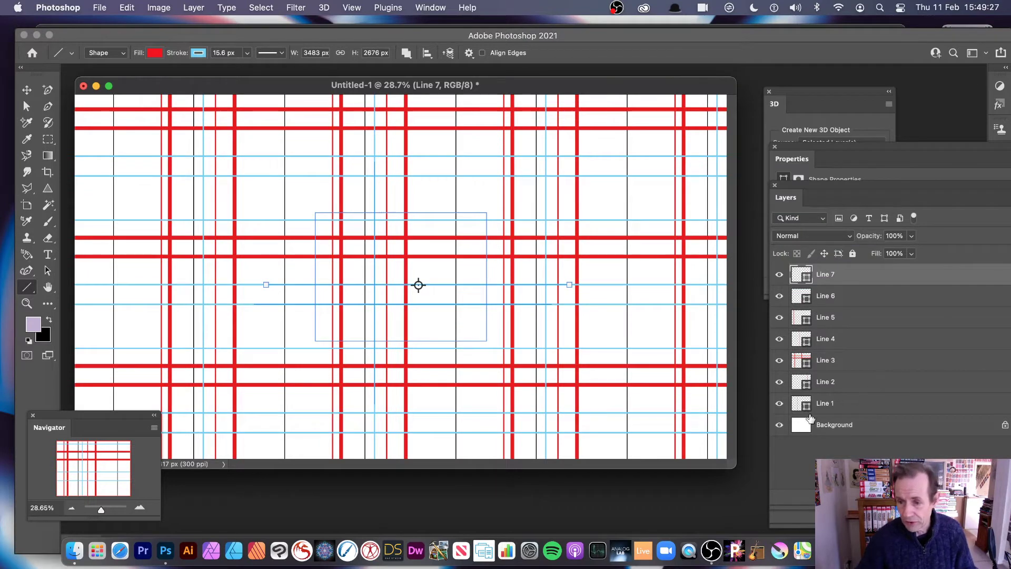
Delete all seven line layers, from Line 7 through Line 1, leaving only the Background layer
{"action": "left_click", "coordinate": [826, 404], "text": "shift"}
{"action": "key", "text": "Delete"}
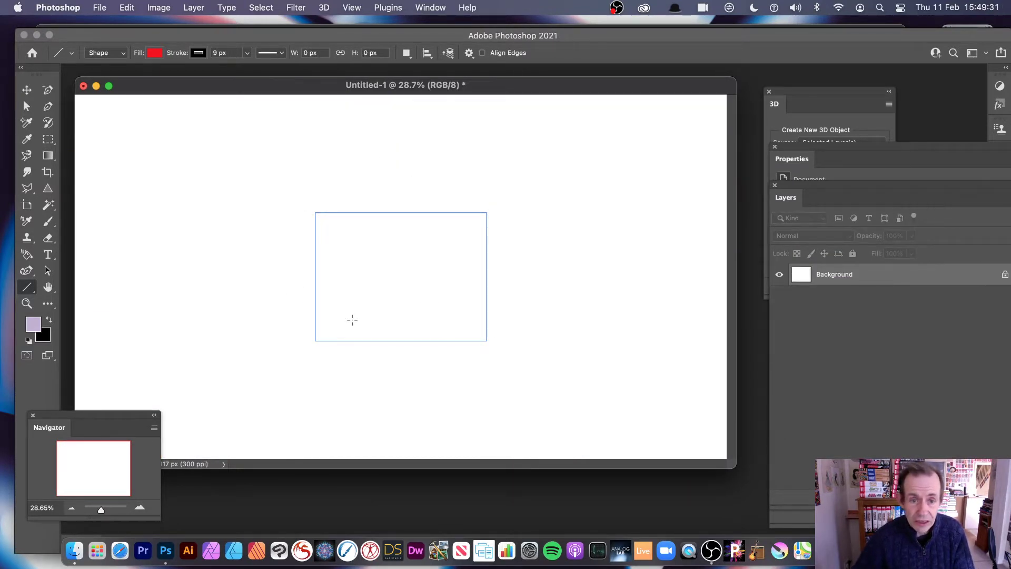
Turn Pattern Preview off and back on for the blank canvas, accepting the smart object notice
{"action": "left_click", "coordinate": [352, 7]}
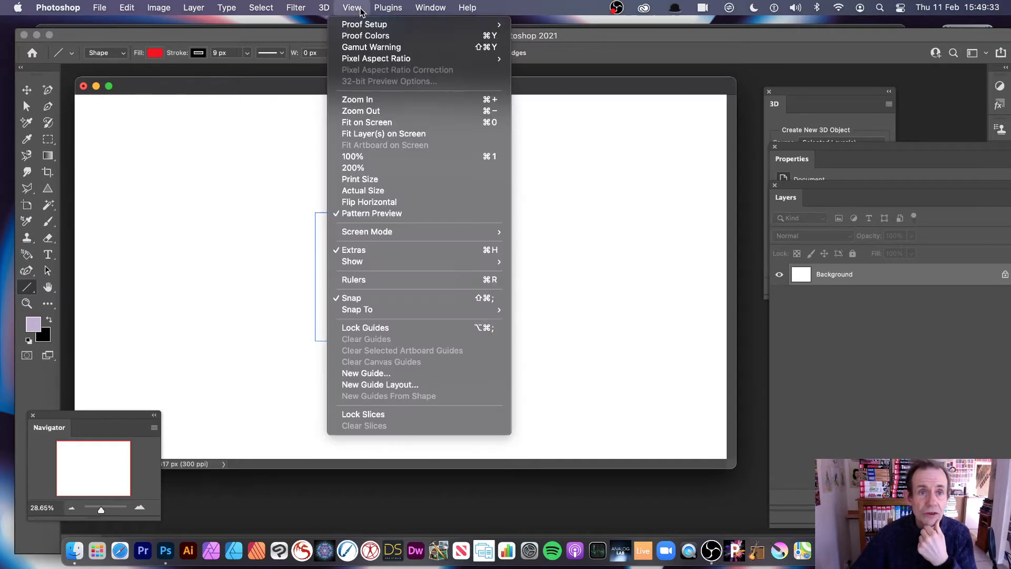
{"action": "left_click", "coordinate": [362, 214]}
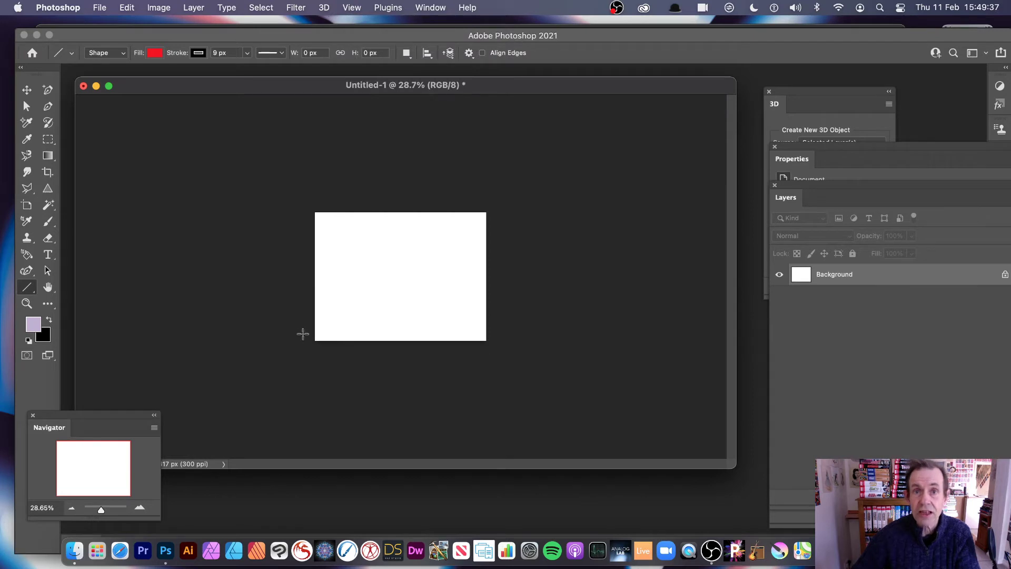
{"action": "left_click", "coordinate": [356, 9]}
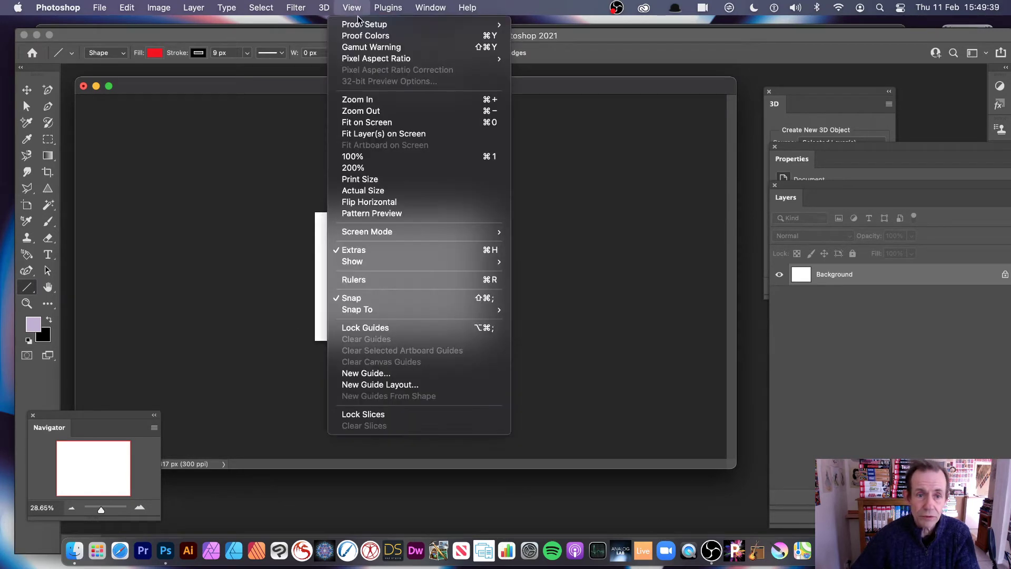
{"action": "left_click", "coordinate": [384, 214]}
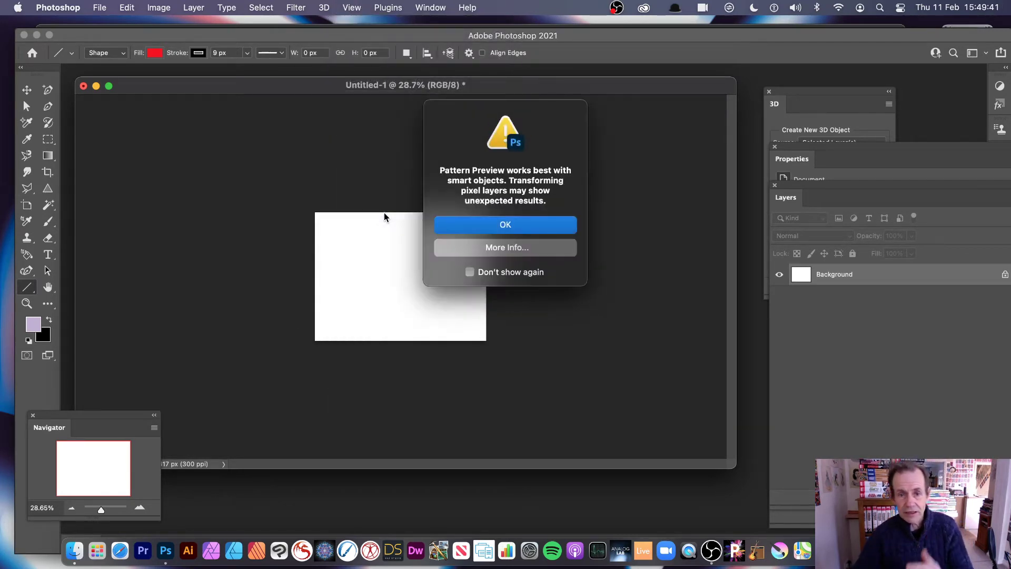
{"action": "left_click", "coordinate": [488, 226]}
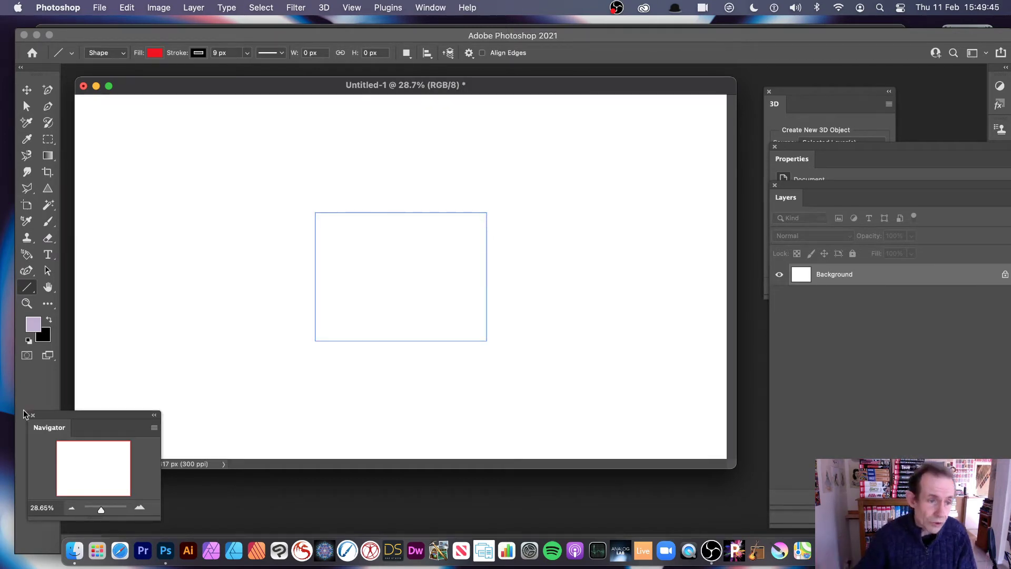
With the Line tool and a 9 px black stroke, draw three vertical lines in one shape layer: one near the tile's centre, two near its right edge
{"action": "left_click", "coordinate": [25, 289]}
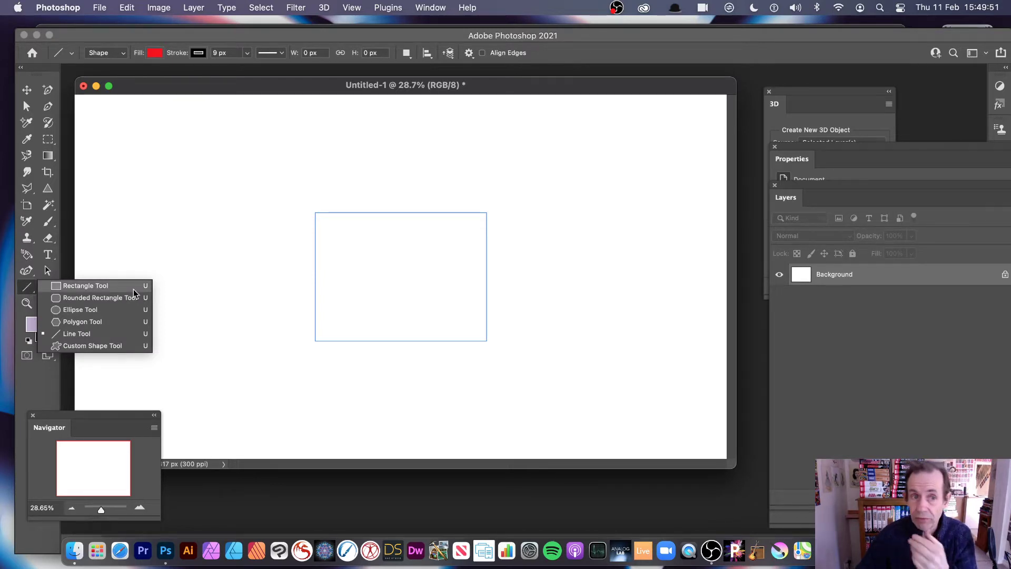
{"action": "left_click", "coordinate": [118, 333]}
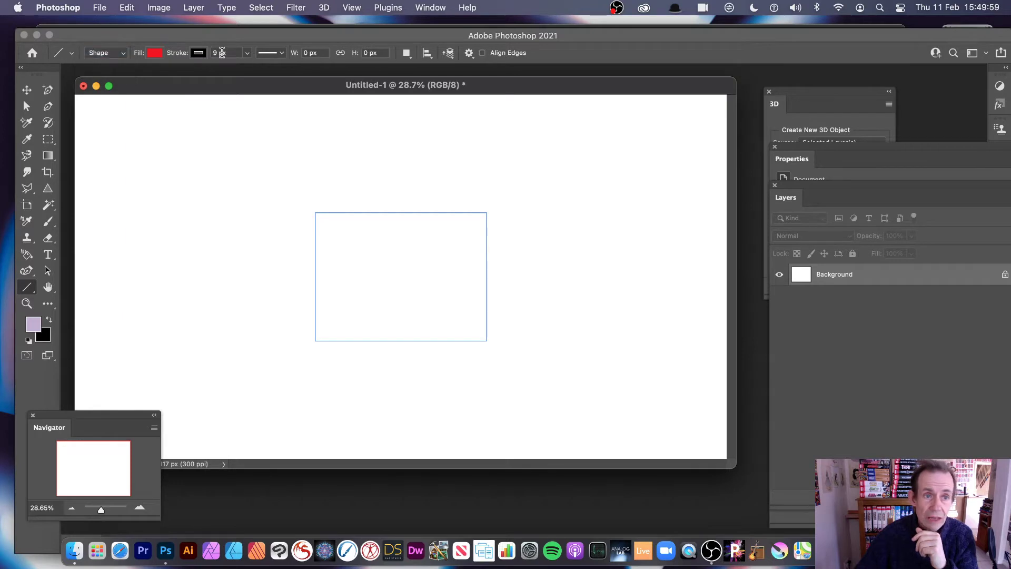
{"action": "left_click", "coordinate": [220, 53]}
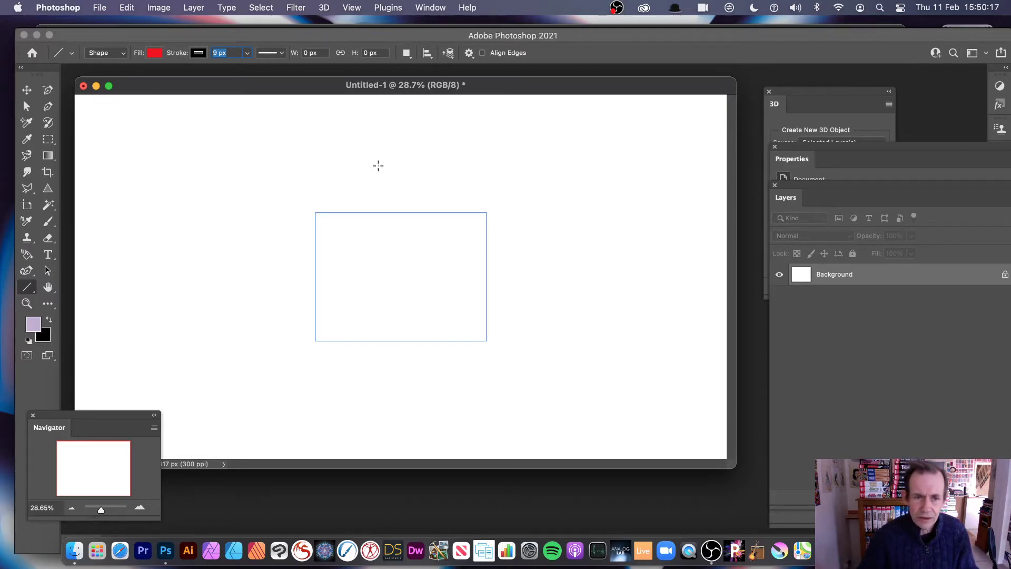
{"action": "left_click_drag", "start_coordinate": [386, 161], "coordinate": [392, 379]}
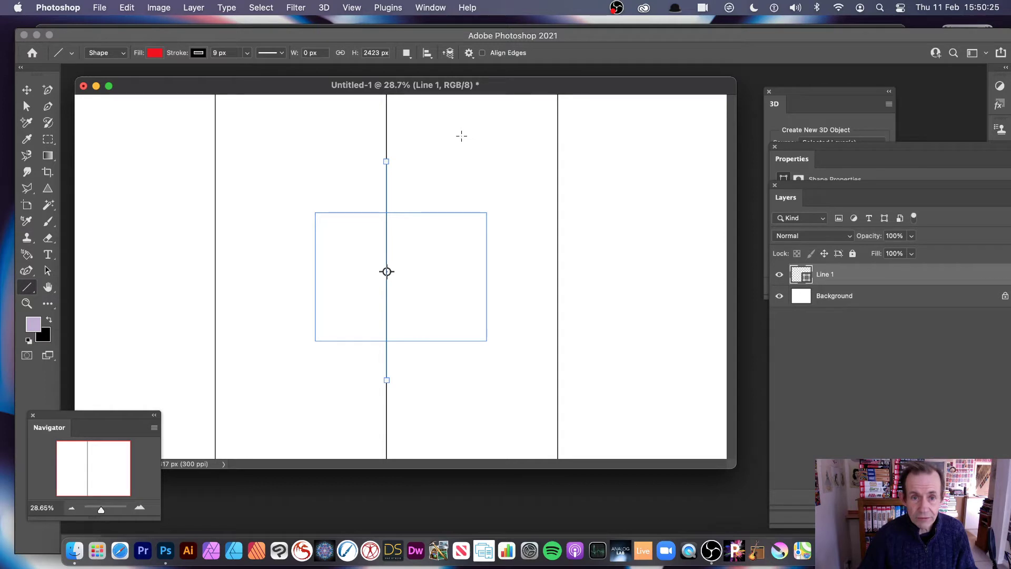
{"action": "left_click_drag", "start_coordinate": [462, 136], "coordinate": [471, 384]}
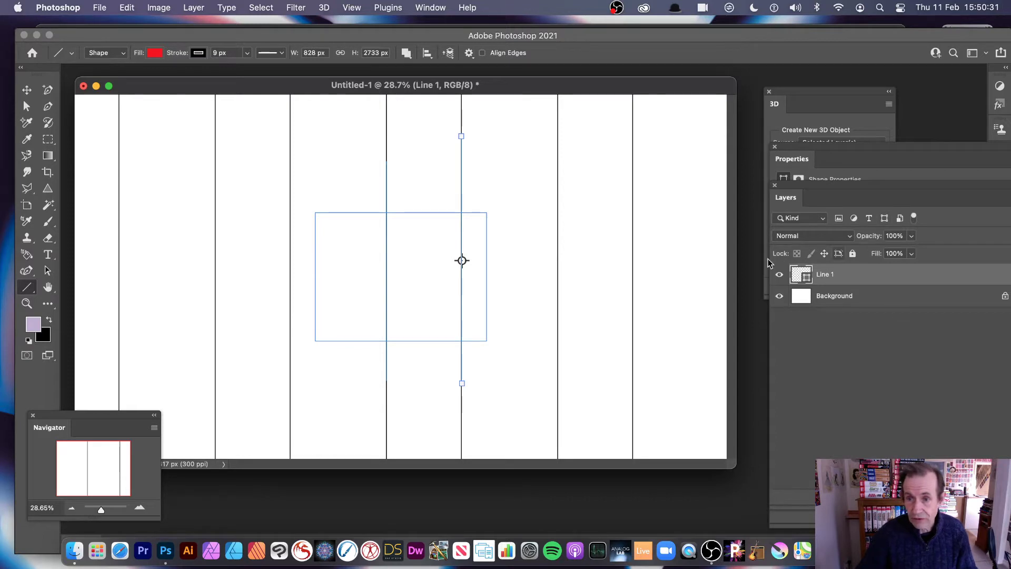
{"action": "left_click", "coordinate": [436, 8]}
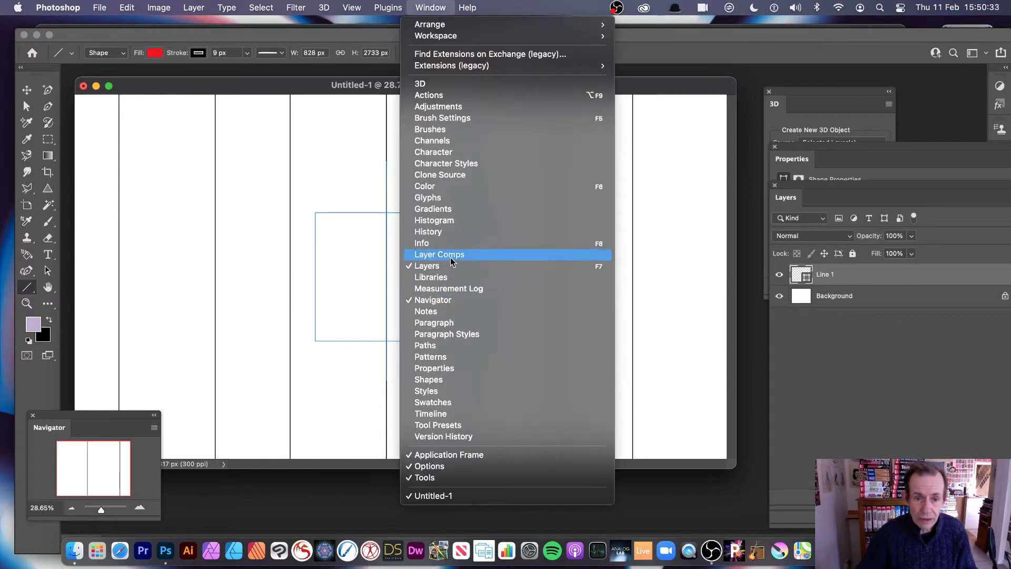
{"action": "left_click", "coordinate": [891, 313]}
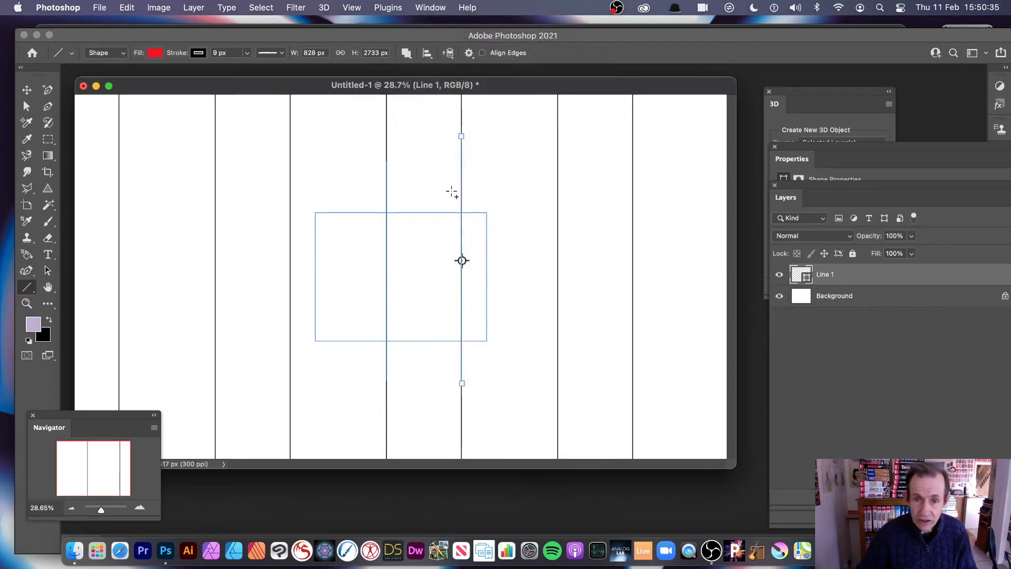
{"action": "mouse_move", "coordinate": [480, 181]}
{"action": "left_mouse_down"}
{"action": "mouse_move", "coordinate": [501, 379]}
{"action": "mouse_move", "coordinate": [479, 383]}
{"action": "left_mouse_up"}
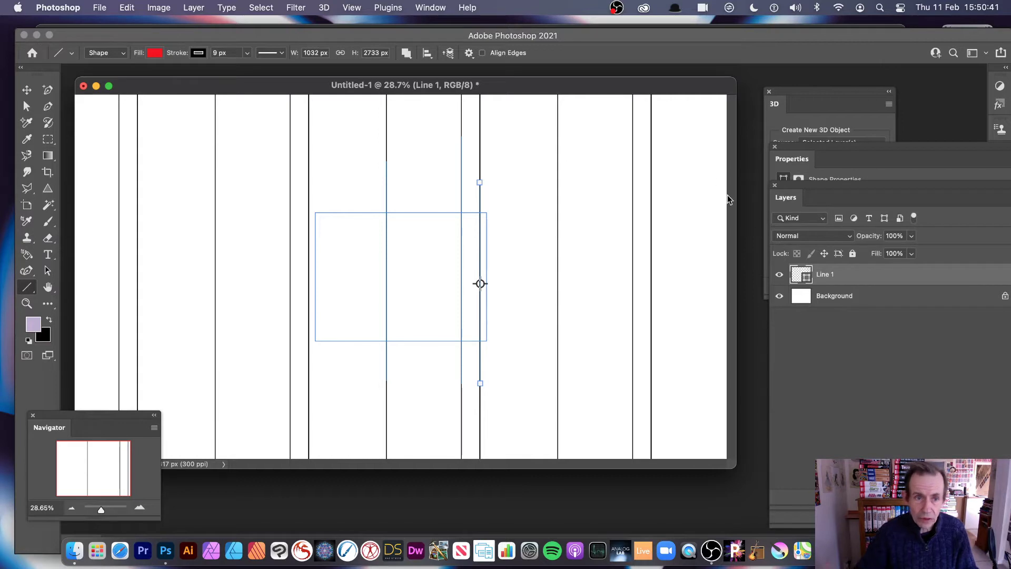
Add five horizontal lines at different heights and one vertical line in the tile's left part to the Line 1 shape layer
{"action": "left_click_drag", "start_coordinate": [279, 188], "coordinate": [616, 187]}
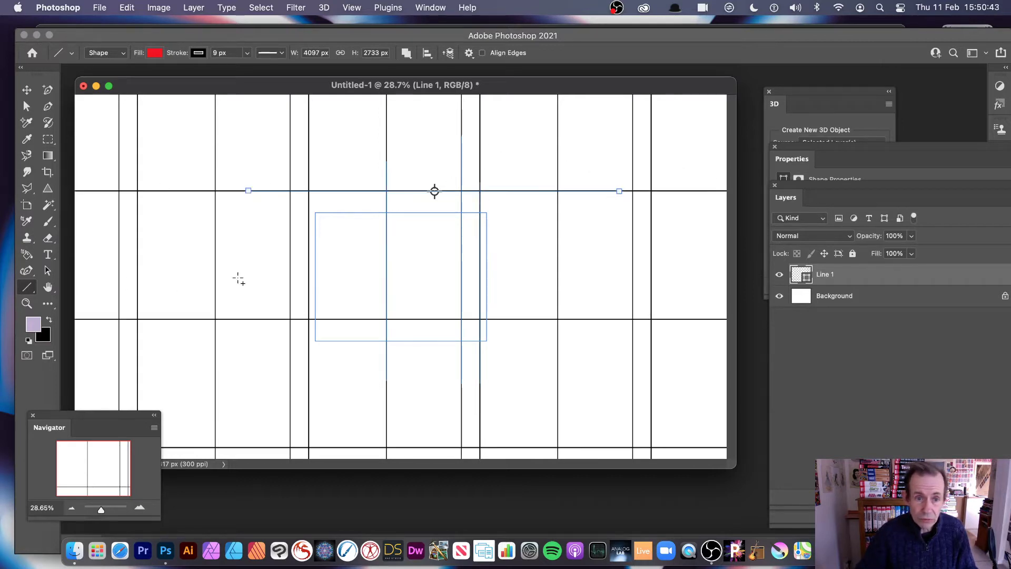
{"action": "left_click_drag", "start_coordinate": [237, 277], "coordinate": [586, 278]}
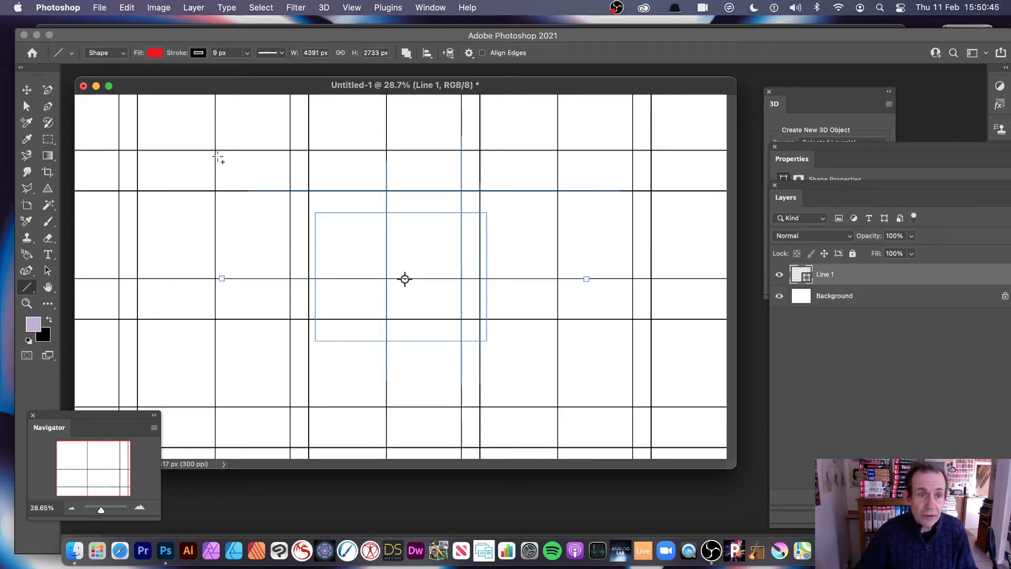
{"action": "left_click_drag", "start_coordinate": [244, 125], "coordinate": [517, 125]}
{"action": "left_click_drag", "start_coordinate": [275, 202], "coordinate": [517, 203]}
{"action": "left_click_drag", "start_coordinate": [257, 226], "coordinate": [564, 226]}
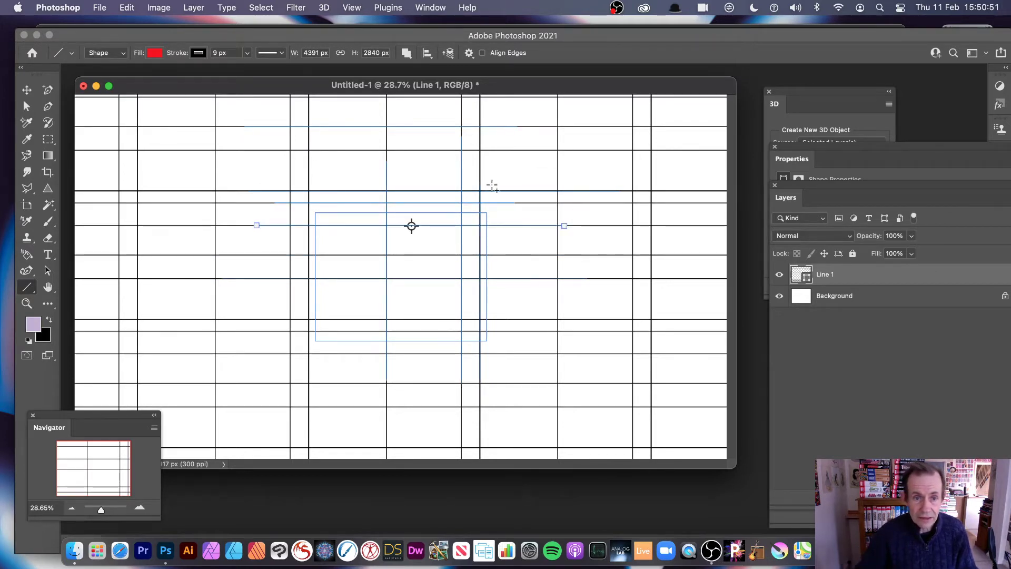
{"action": "mouse_move", "coordinate": [359, 165]}
{"action": "left_mouse_down"}
{"action": "mouse_move", "coordinate": [348, 333]}
{"action": "mouse_move", "coordinate": [359, 392]}
{"action": "left_mouse_up"}
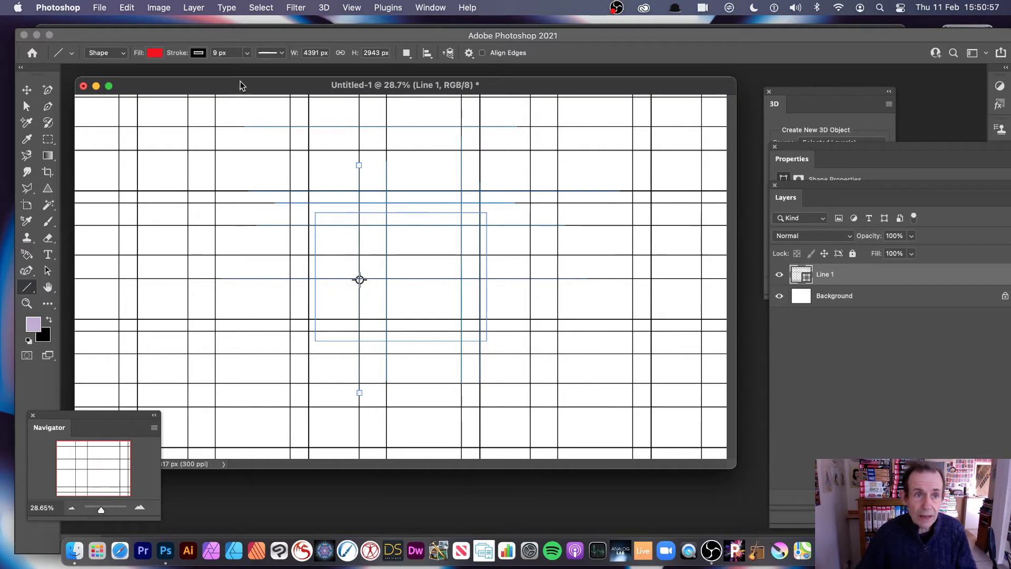
Try a 59.26 px stroke on all the lines in the Line 1 layer and undo the change
{"action": "left_click", "coordinate": [248, 54]}
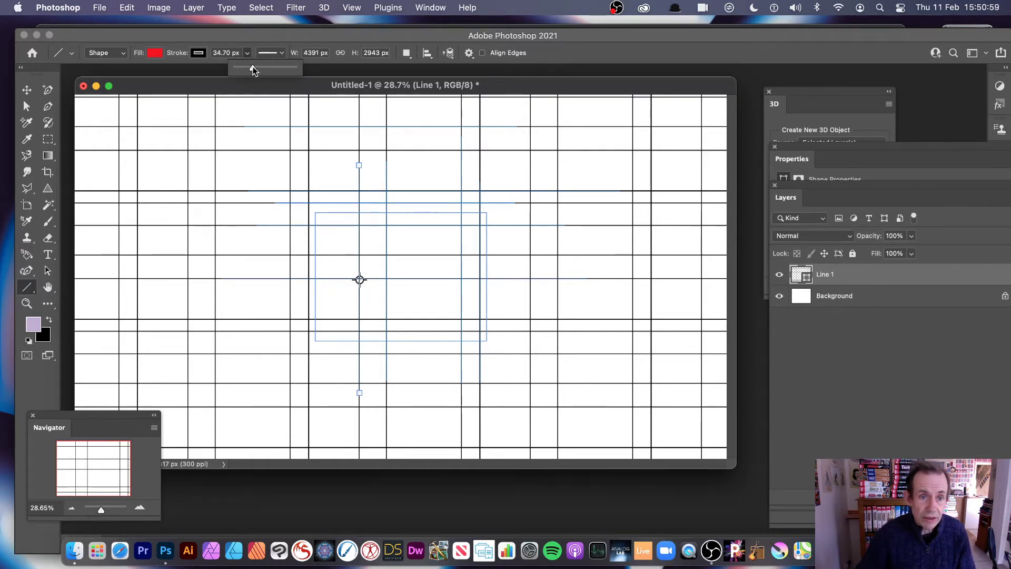
{"action": "left_click_drag", "start_coordinate": [250, 66], "coordinate": [259, 67]}
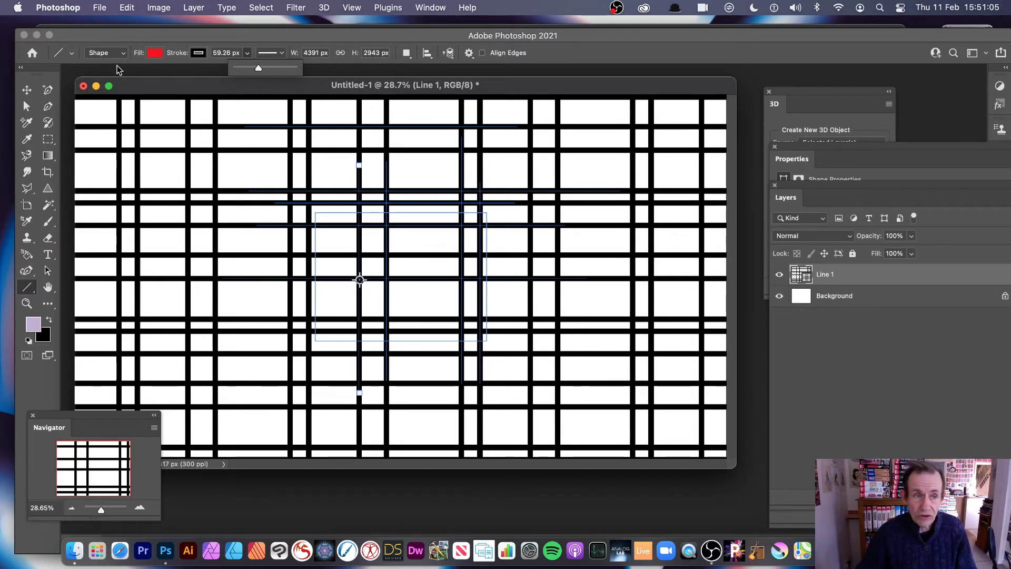
{"action": "left_click", "coordinate": [27, 91]}
{"action": "left_click", "coordinate": [28, 90]}
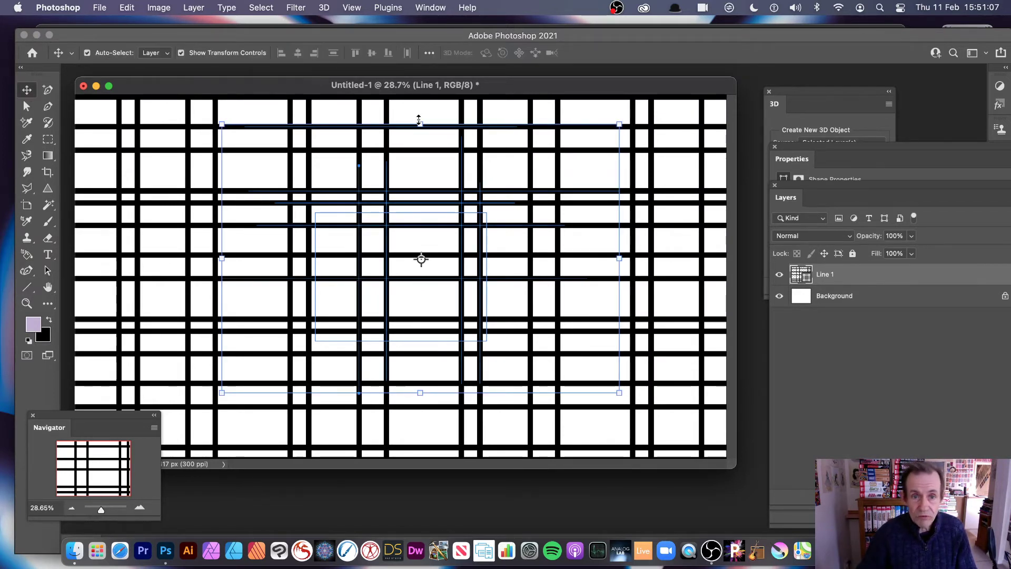
{"action": "left_click", "coordinate": [430, 160]}
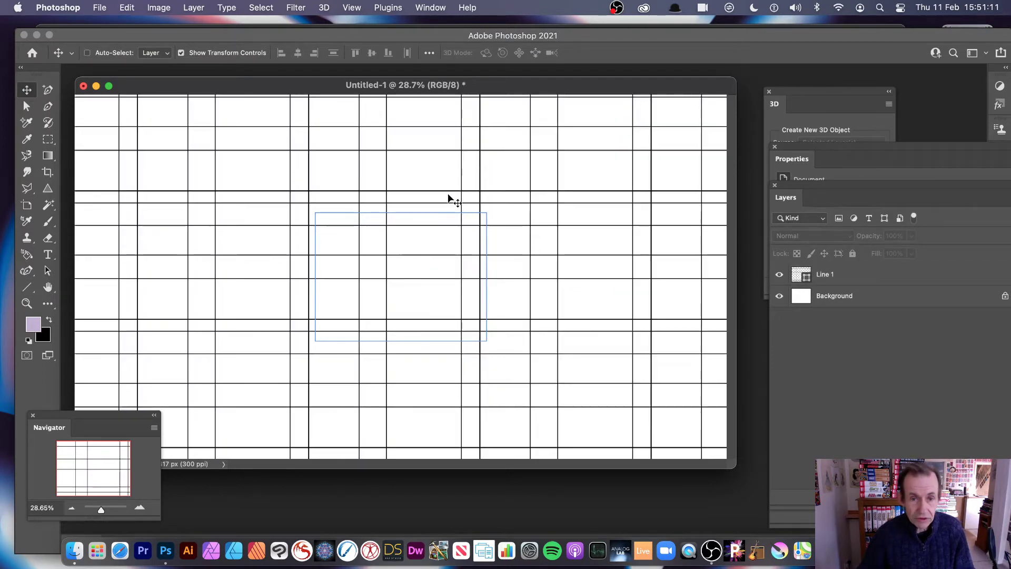
{"action": "key", "text": "super"}
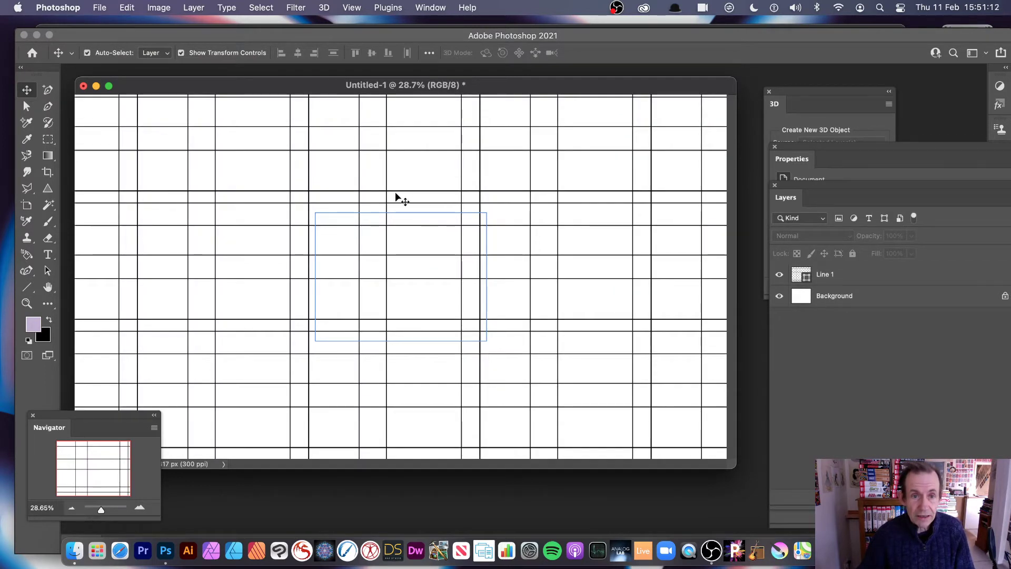
Draw a vertical, a horizontal and another vertical 9 px black line across the tile, each on its own shape layer
{"action": "left_click", "coordinate": [28, 287]}
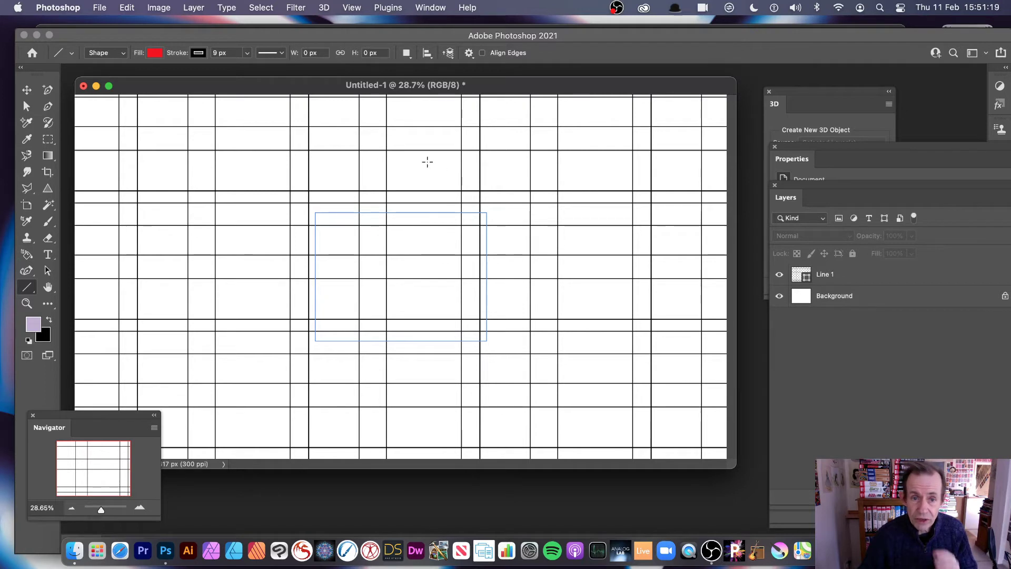
{"action": "left_click_drag", "start_coordinate": [427, 163], "coordinate": [434, 375]}
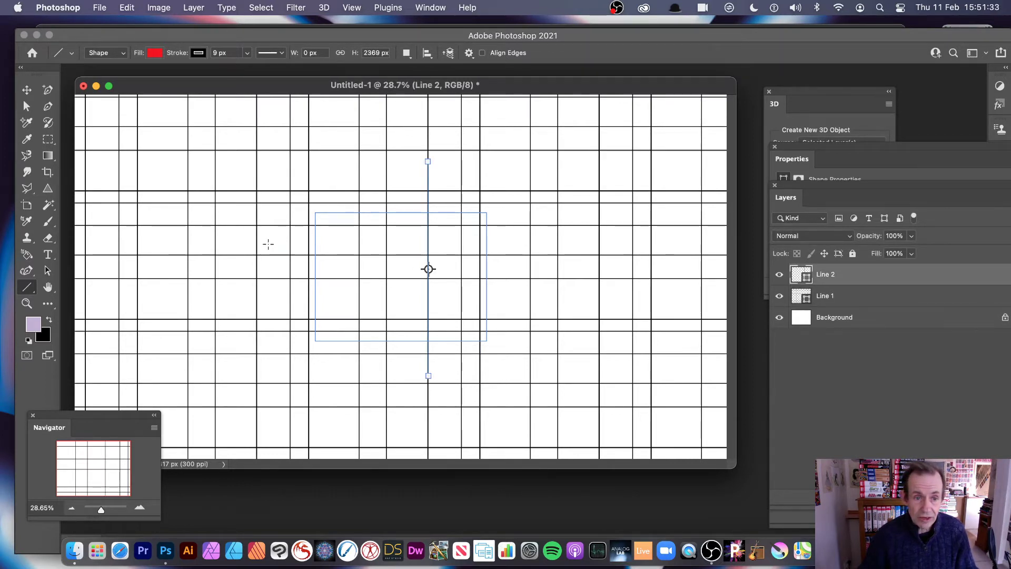
{"action": "left_click_drag", "start_coordinate": [268, 243], "coordinate": [580, 244]}
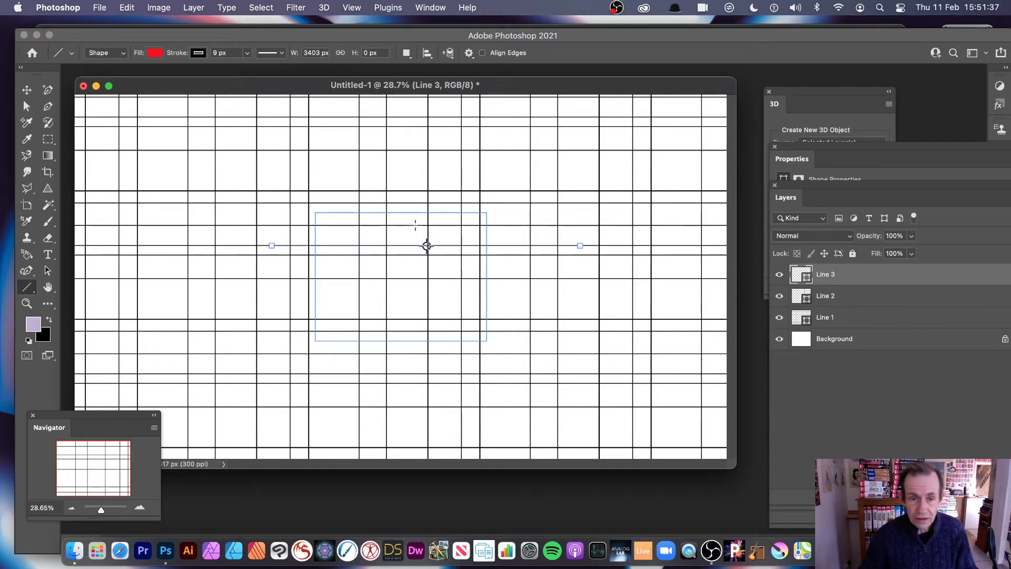
{"action": "left_click_drag", "start_coordinate": [404, 307], "coordinate": [415, 177]}
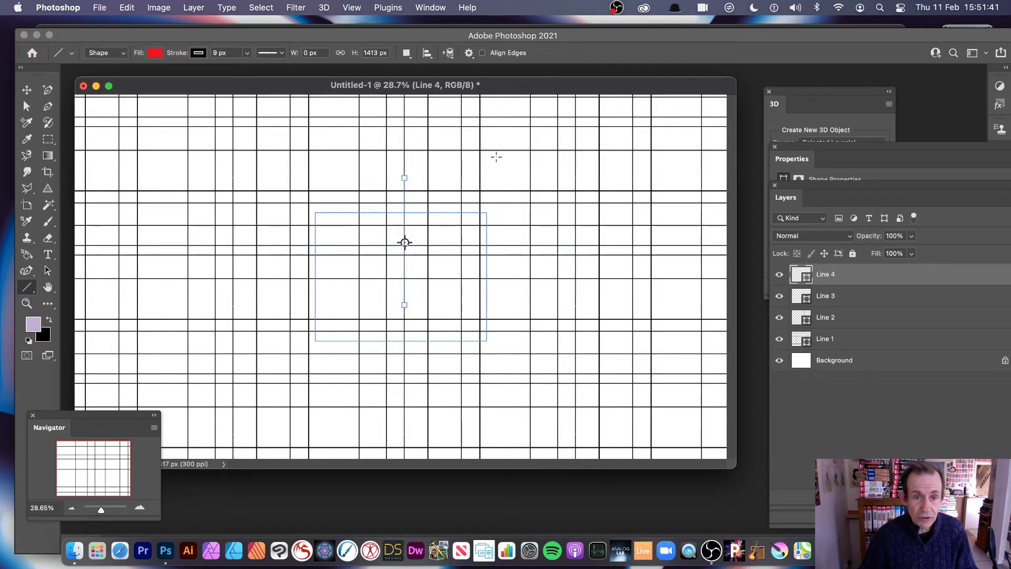
Set the Line 4 layer's stroke to 64.72 px wide and colour it red
{"action": "left_click", "coordinate": [247, 53]}
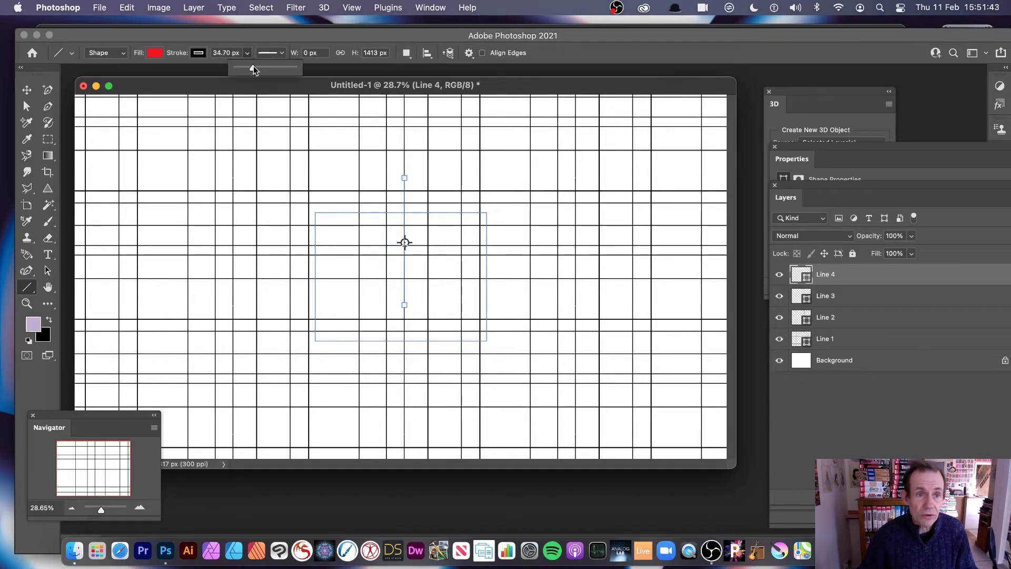
{"action": "left_click_drag", "start_coordinate": [253, 66], "coordinate": [260, 65]}
{"action": "left_click", "coordinate": [212, 58]}
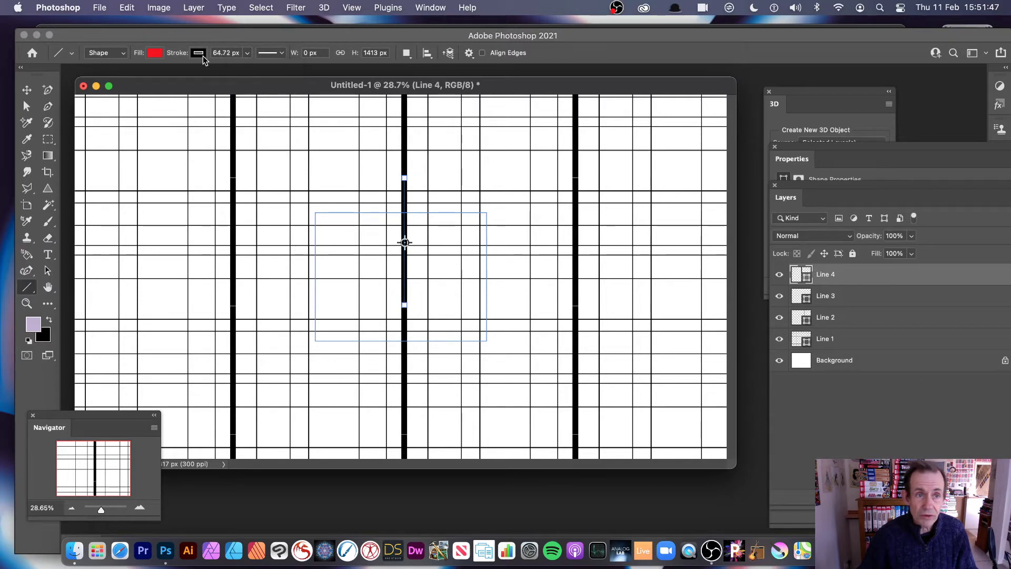
{"action": "left_click", "coordinate": [200, 53]}
{"action": "left_click", "coordinate": [187, 120]}
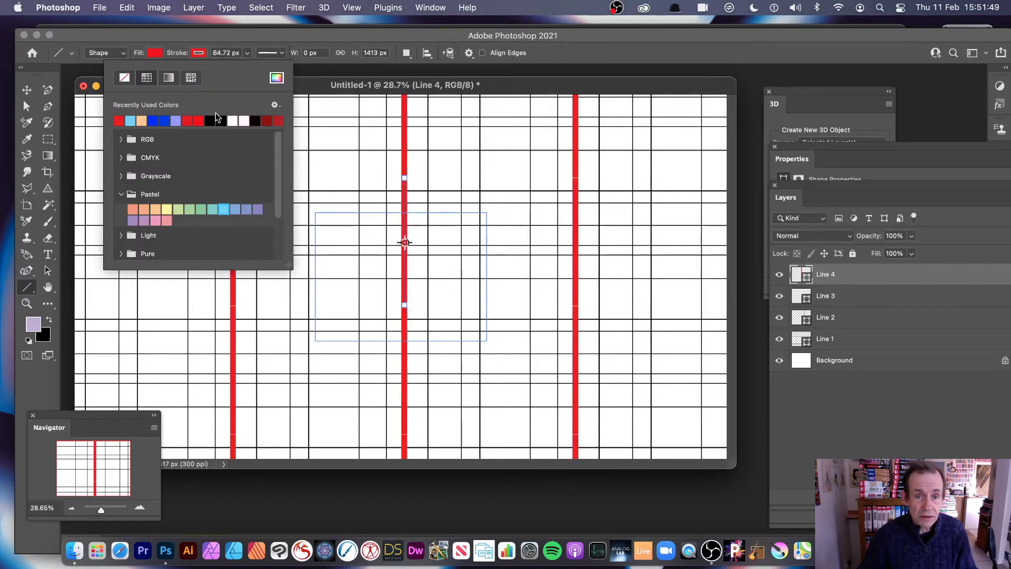
{"action": "left_click", "coordinate": [412, 84]}
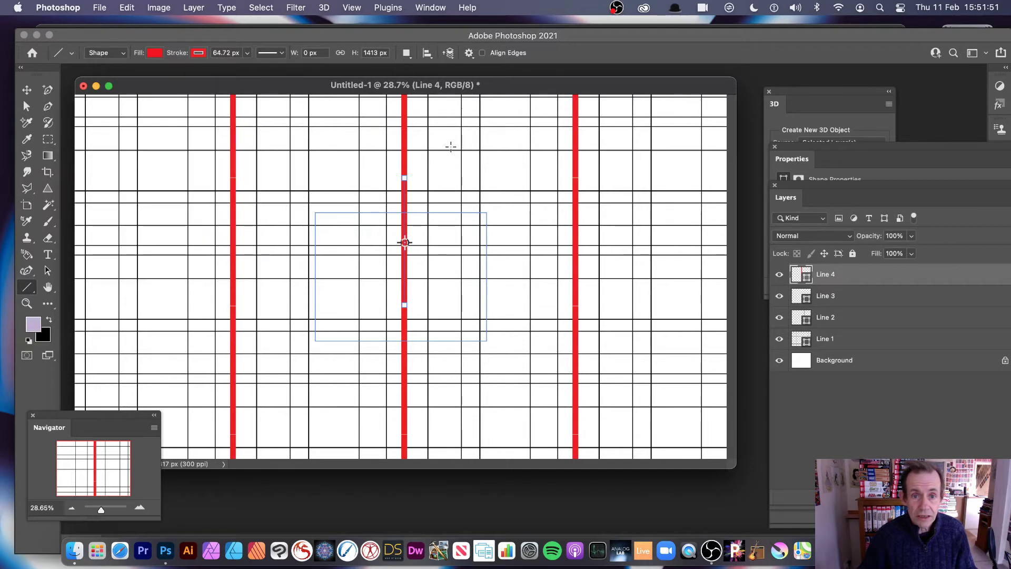
Draw two vertical and one horizontal thick red line in a new shape layer, plus another horizontal red line about 2400 px wide on a separate layer
{"action": "left_click_drag", "start_coordinate": [448, 142], "coordinate": [462, 335]}
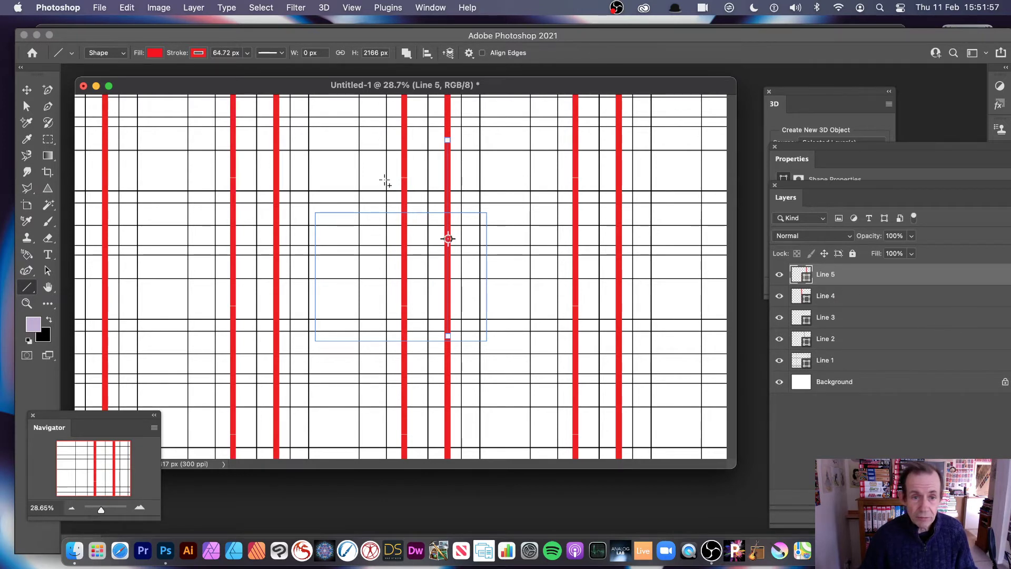
{"action": "left_click_drag", "start_coordinate": [376, 166], "coordinate": [376, 350]}
{"action": "left_click_drag", "start_coordinate": [331, 185], "coordinate": [503, 184]}
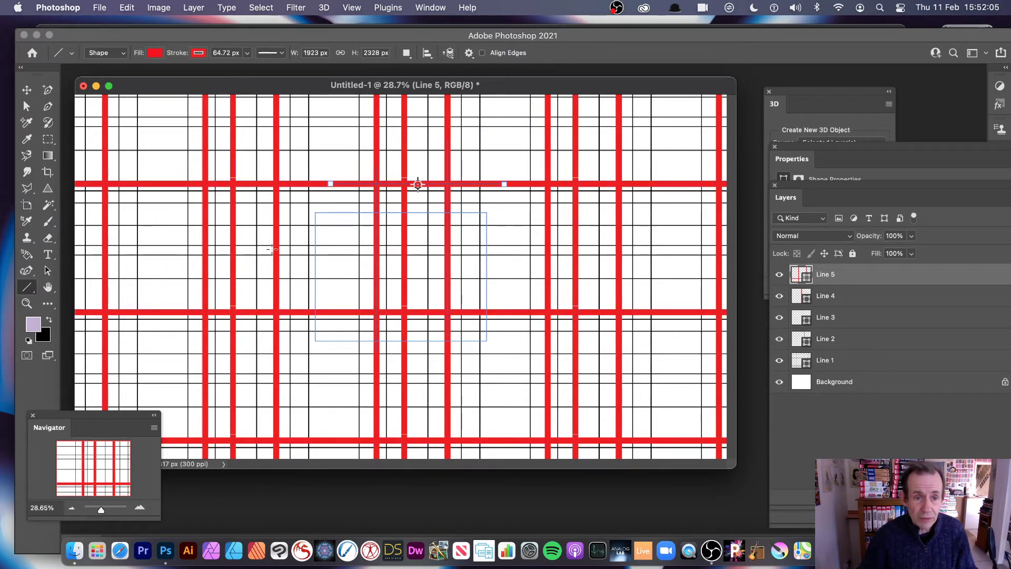
{"action": "left_click_drag", "start_coordinate": [301, 238], "coordinate": [517, 238]}
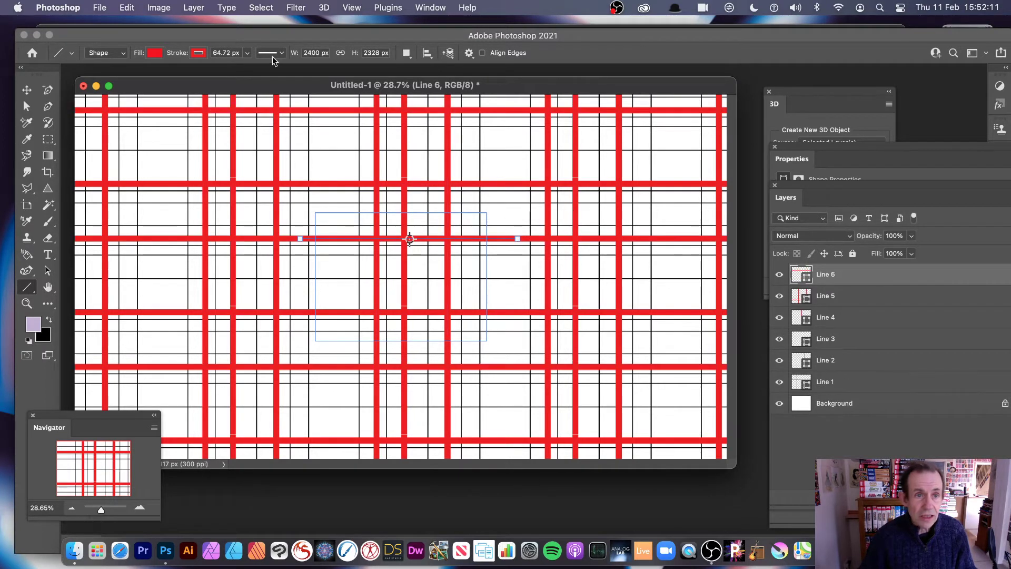
Change the Line 6 layer's stroke colour from the swatches to pastel light blue
{"action": "left_click", "coordinate": [199, 55]}
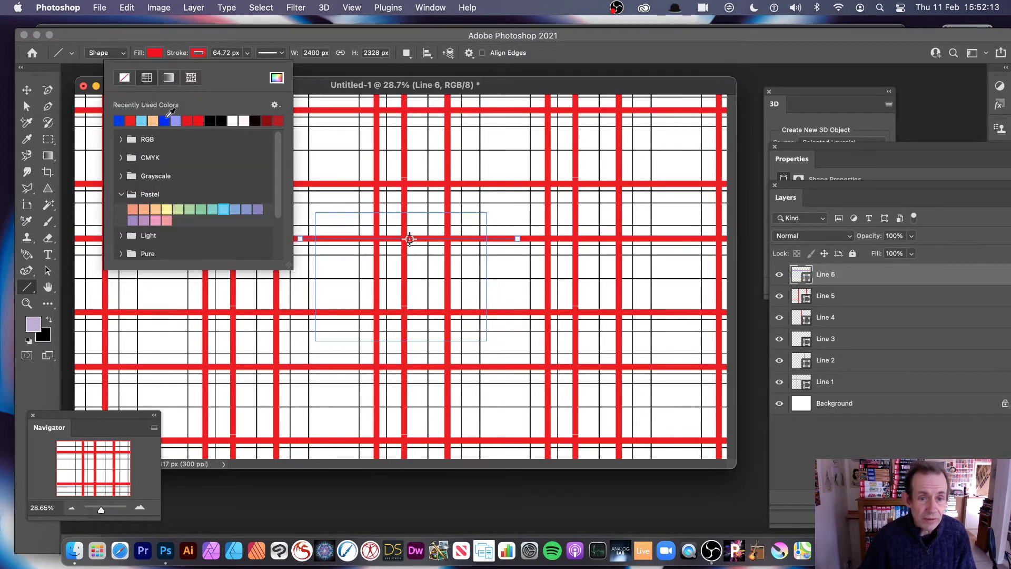
{"action": "left_click", "coordinate": [177, 119]}
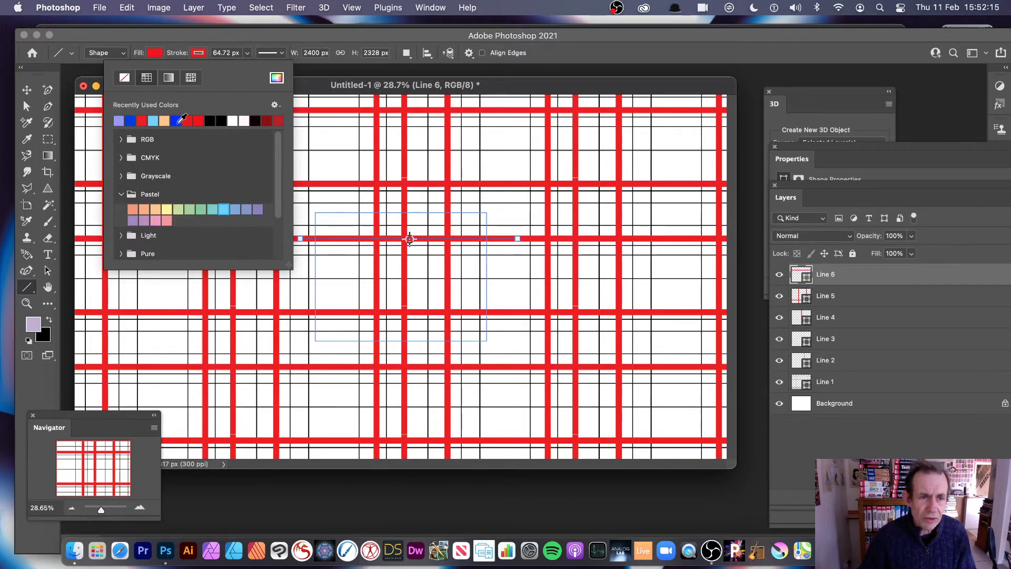
{"action": "left_click", "coordinate": [224, 209]}
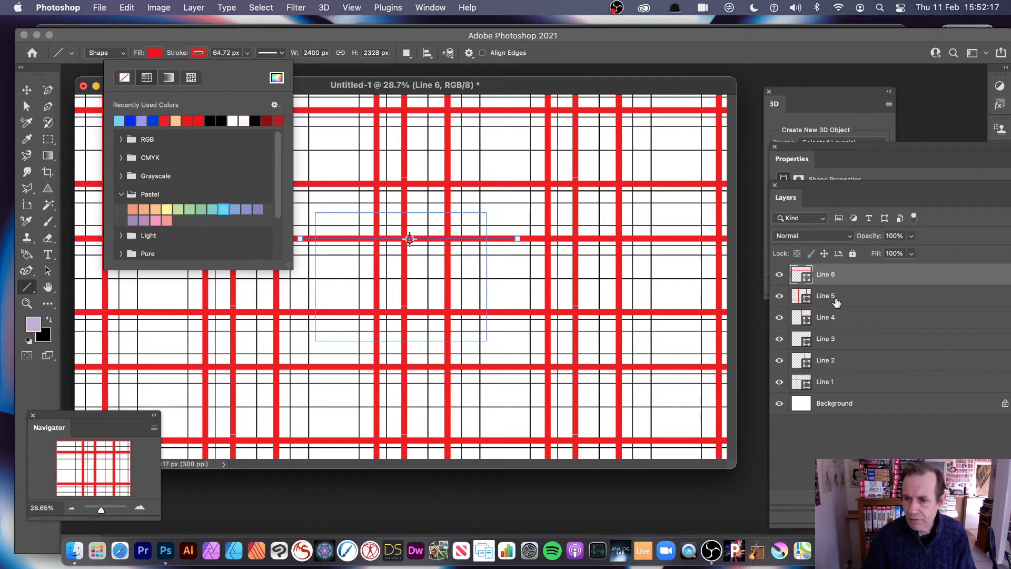
{"action": "left_click", "coordinate": [836, 301]}
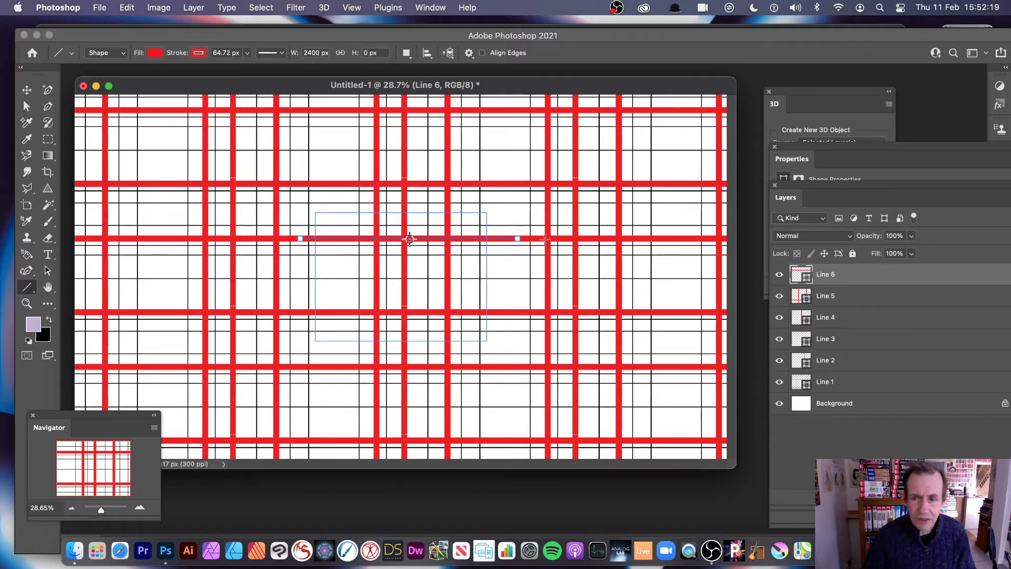
{"action": "left_click", "coordinate": [201, 55]}
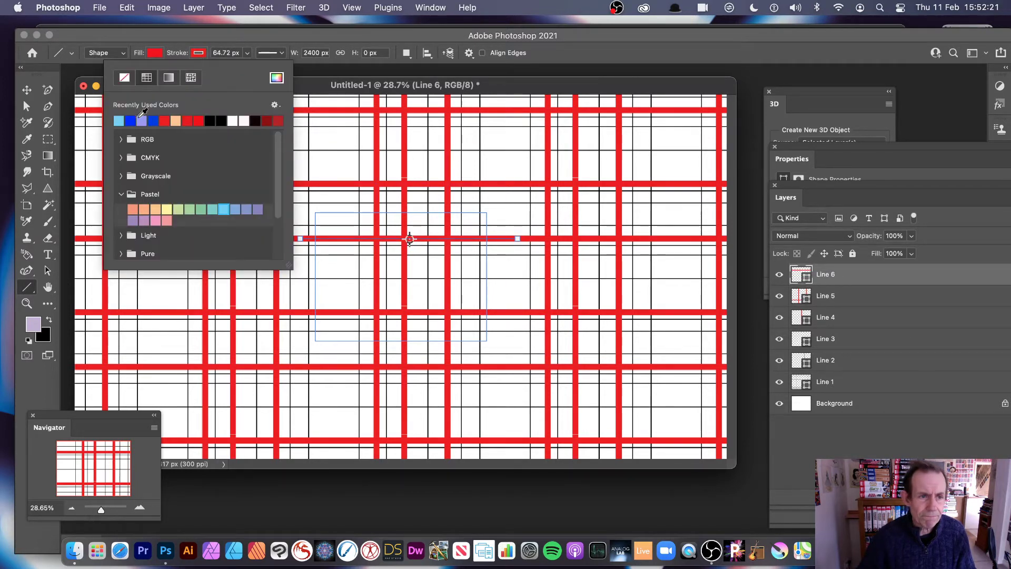
{"action": "left_click", "coordinate": [122, 119]}
{"action": "left_click", "coordinate": [368, 42]}
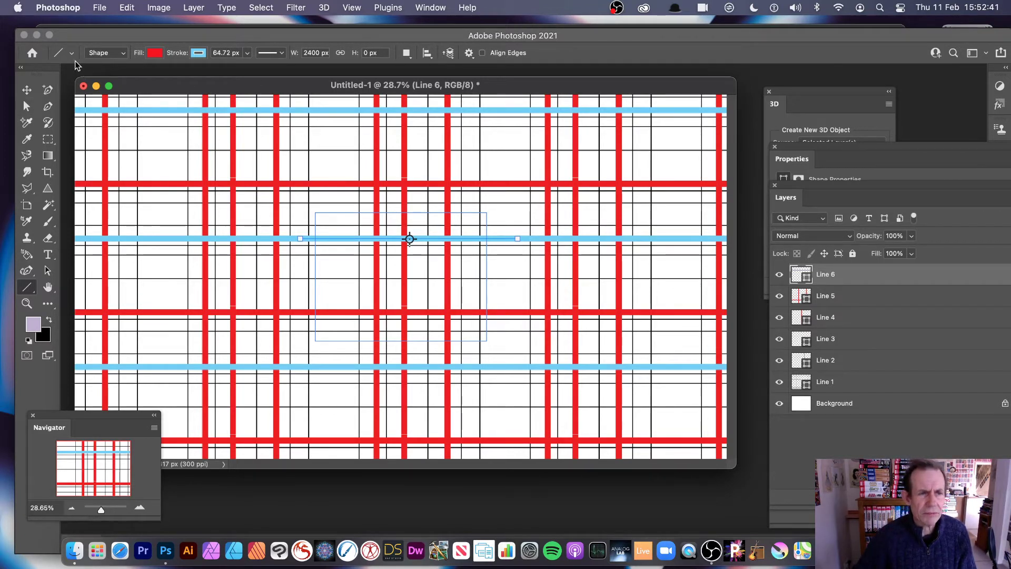
Draw a horizontal light blue line about 4435 px wide and a vertical one about 2875 px high, each on its own shape layer
{"action": "left_click_drag", "start_coordinate": [181, 166], "coordinate": [583, 166]}
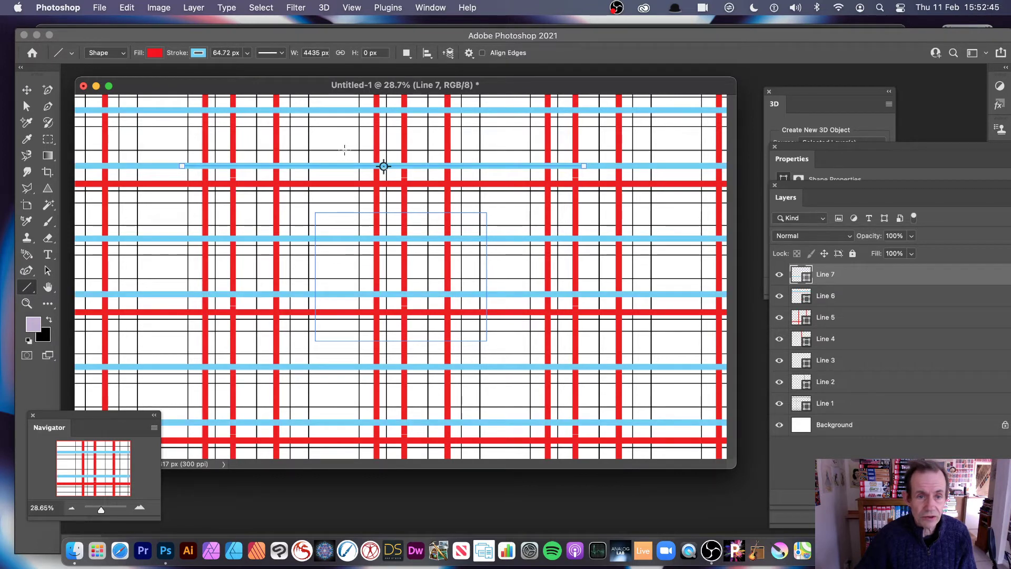
{"action": "left_click_drag", "start_coordinate": [342, 141], "coordinate": [343, 401]}
Recolour the Line 8 layer's vertical stroke to pastel pink and reduce it to a thin line, leaving no layer selected
{"action": "left_click", "coordinate": [198, 53]}
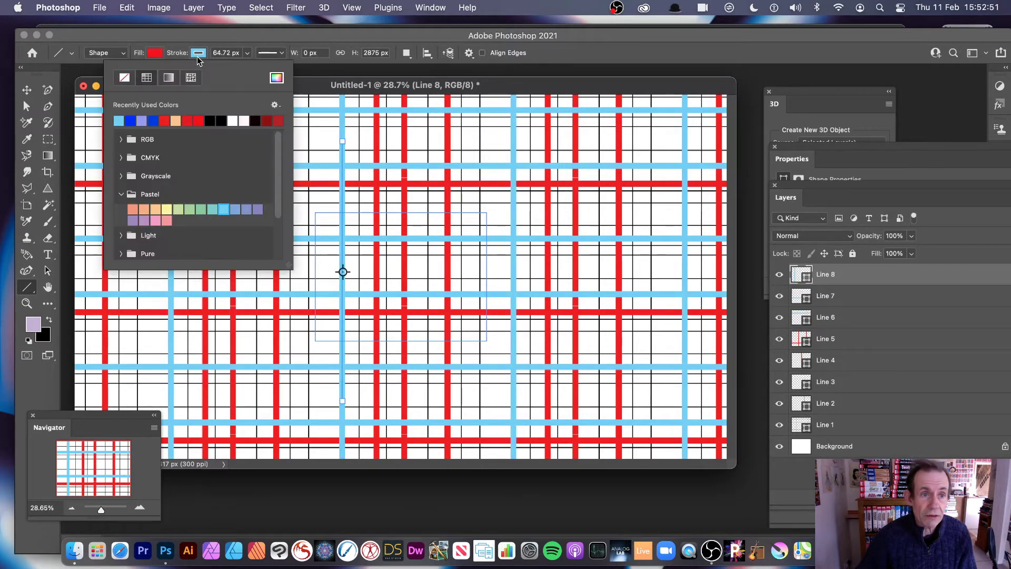
{"action": "left_click", "coordinate": [156, 219]}
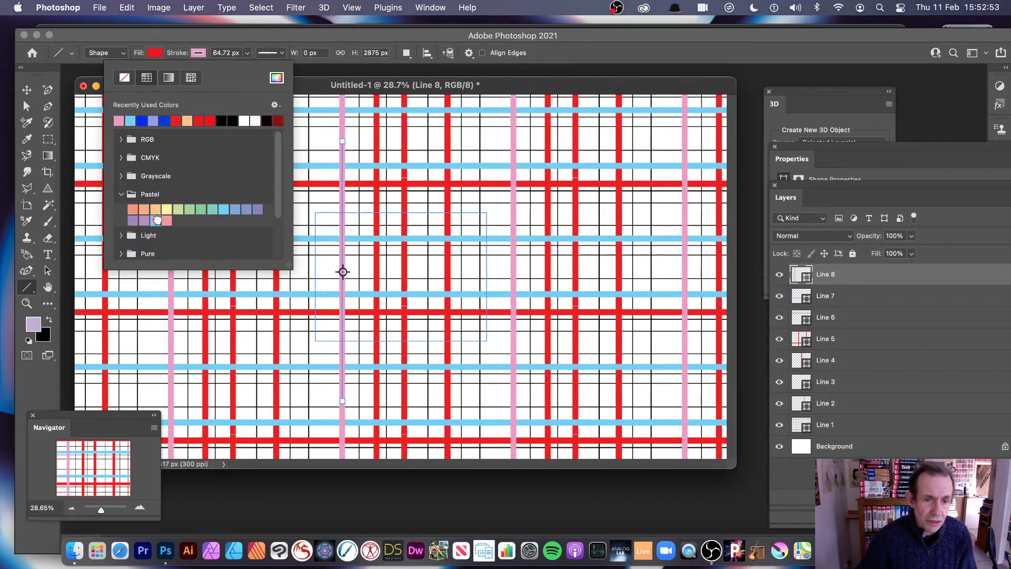
{"action": "left_click", "coordinate": [401, 84]}
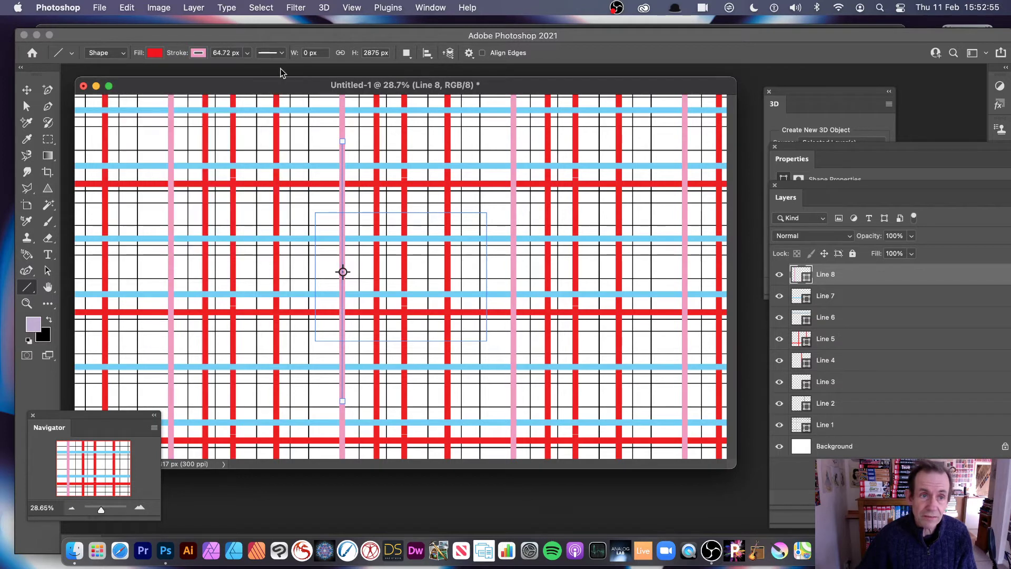
{"action": "left_click", "coordinate": [247, 52]}
{"action": "left_click_drag", "start_coordinate": [249, 68], "coordinate": [232, 68]}
{"action": "key", "text": "v"}
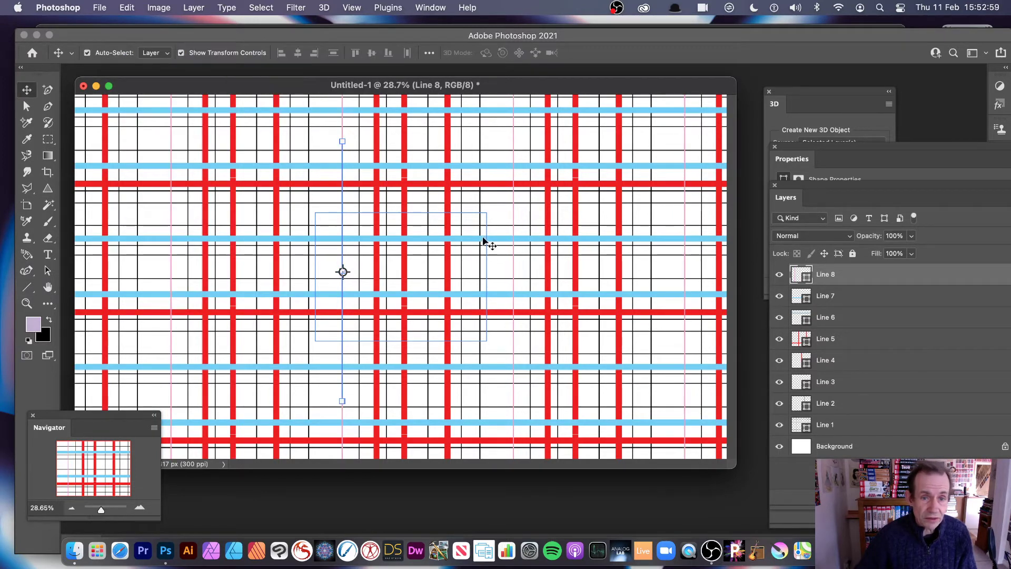
{"action": "left_click", "coordinate": [324, 145]}
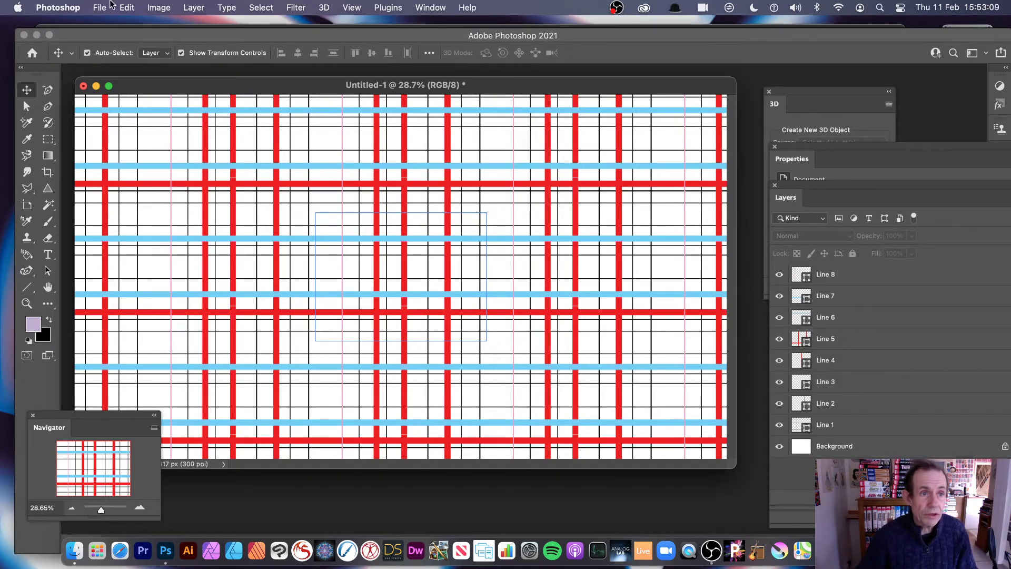
Define the finished plaid tile as a new pattern, accepting the default name
{"action": "left_click", "coordinate": [136, 9]}
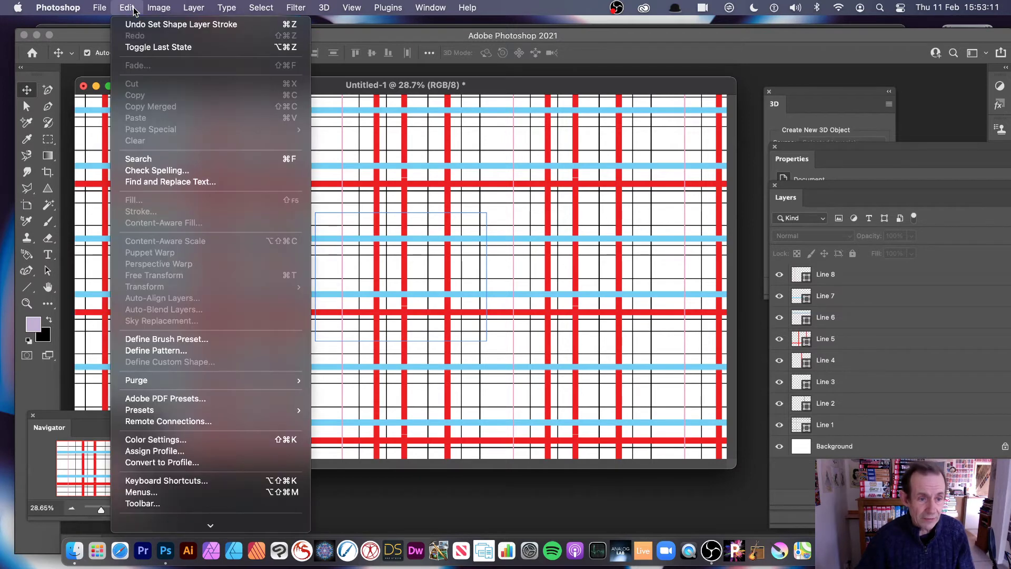
{"action": "left_click", "coordinate": [197, 352]}
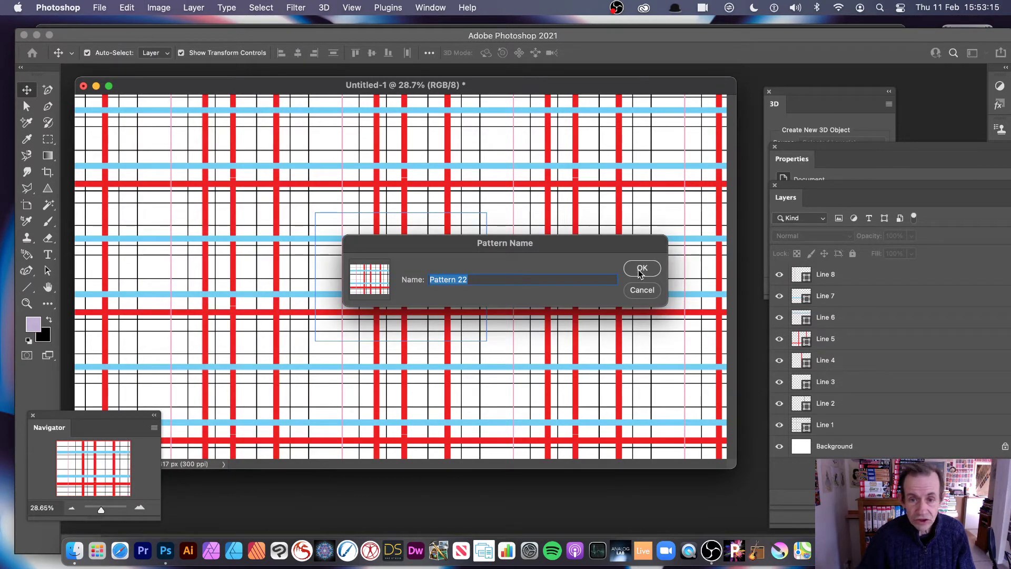
{"action": "left_click", "coordinate": [641, 271]}
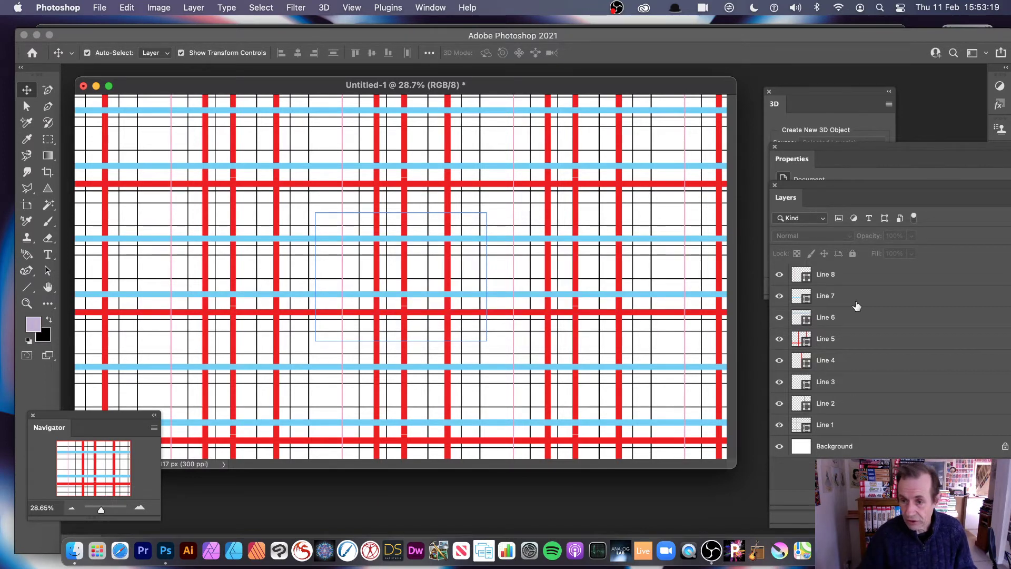
Delete all the shape layers from Line 8 to Line 1, keeping only the Background
{"action": "left_click", "coordinate": [852, 275]}
{"action": "left_click", "coordinate": [834, 424], "text": "shift"}
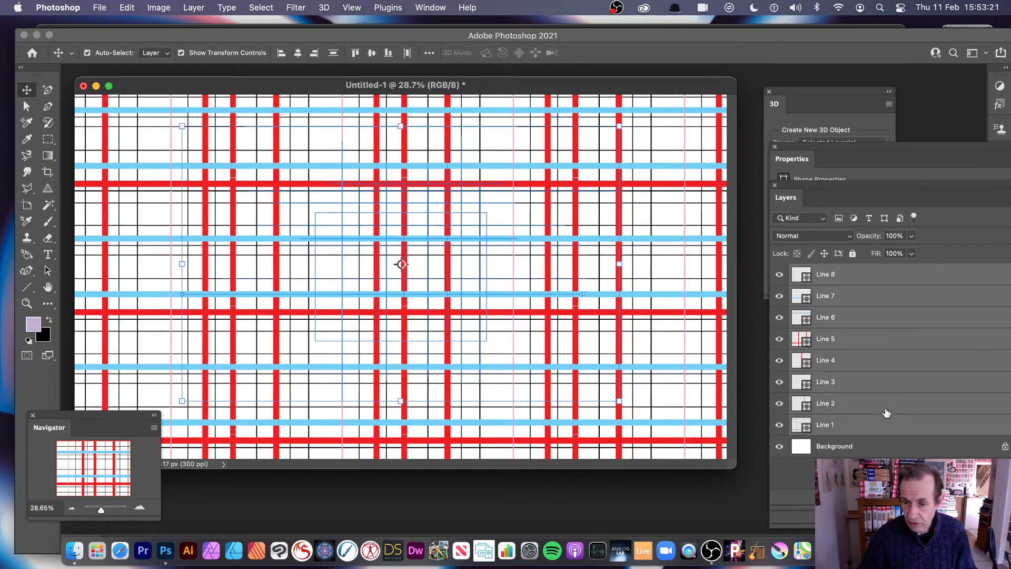
{"action": "key", "text": "Delete"}
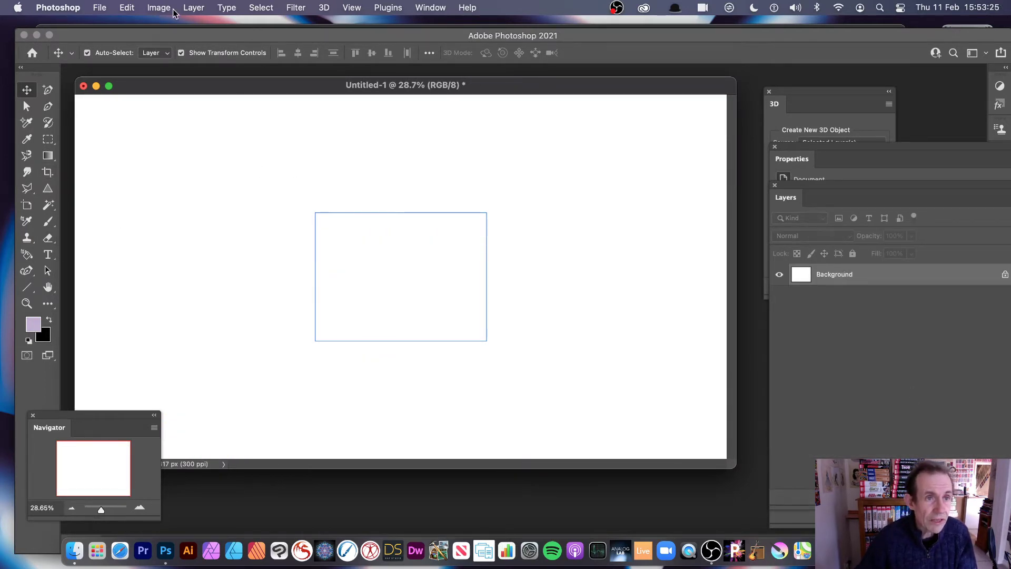
{"action": "left_click", "coordinate": [122, 9]}
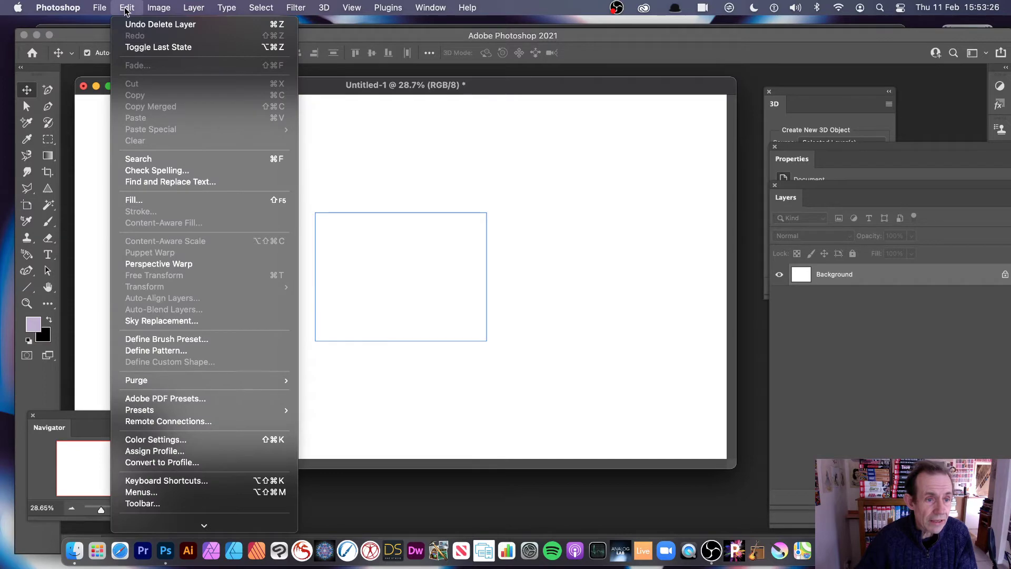
{"action": "left_click", "coordinate": [152, 197]}
{"action": "left_click", "coordinate": [593, 188]}
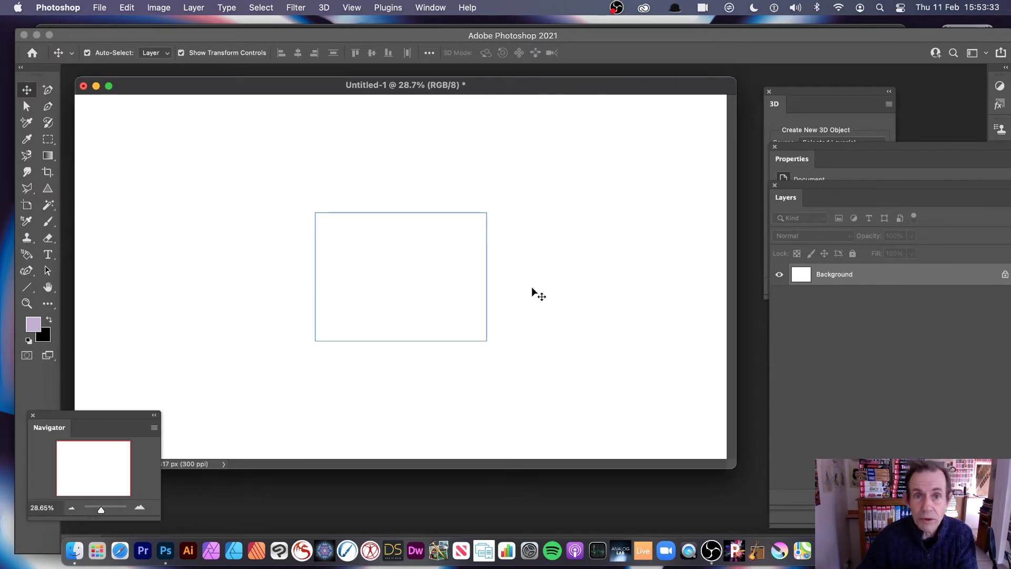
{"action": "left_click", "coordinate": [194, 7]}
{"action": "mouse_move", "coordinate": [218, 161]}
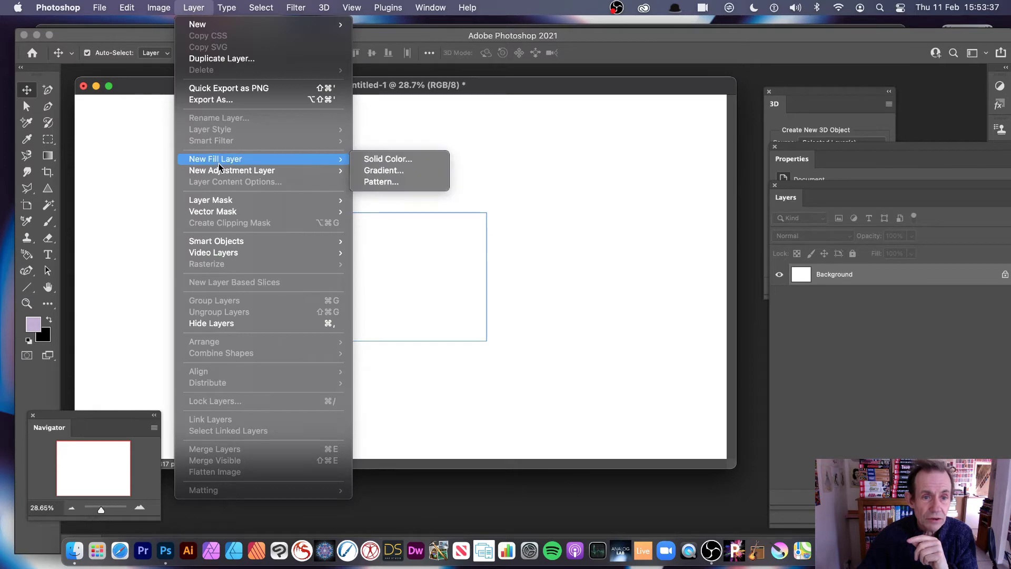
{"action": "left_click", "coordinate": [578, 193]}
Turn off Pattern Preview for the blank document
{"action": "left_click", "coordinate": [351, 8]}
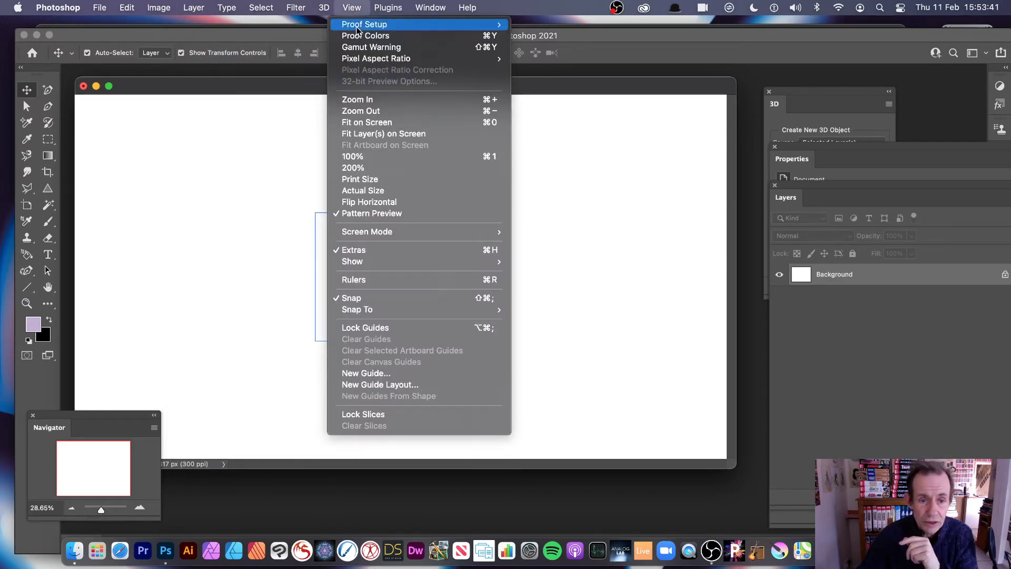
{"action": "left_click", "coordinate": [375, 213]}
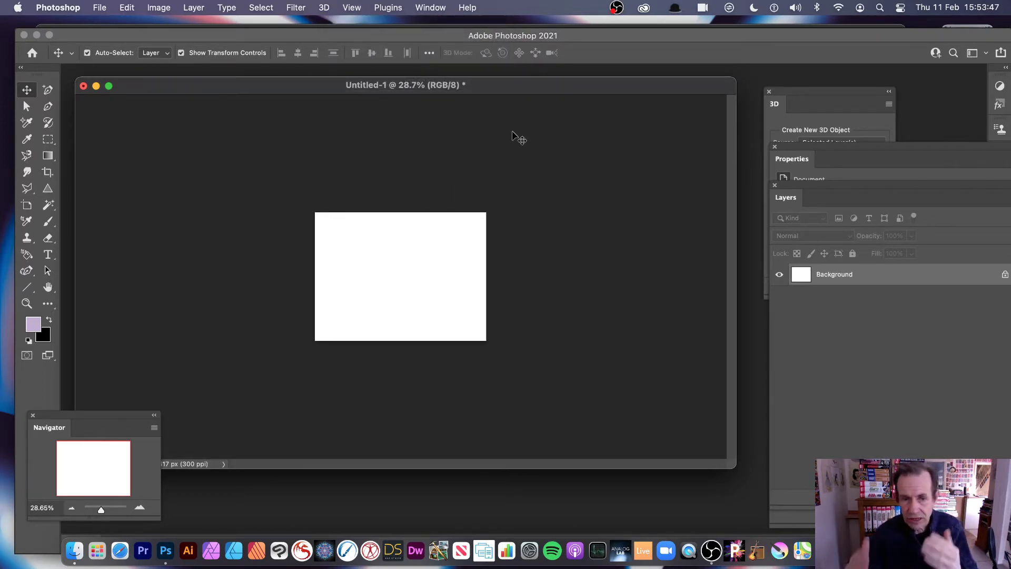
{"action": "left_click", "coordinate": [26, 303]}
{"action": "left_click_drag", "start_coordinate": [398, 255], "coordinate": [429, 266]}
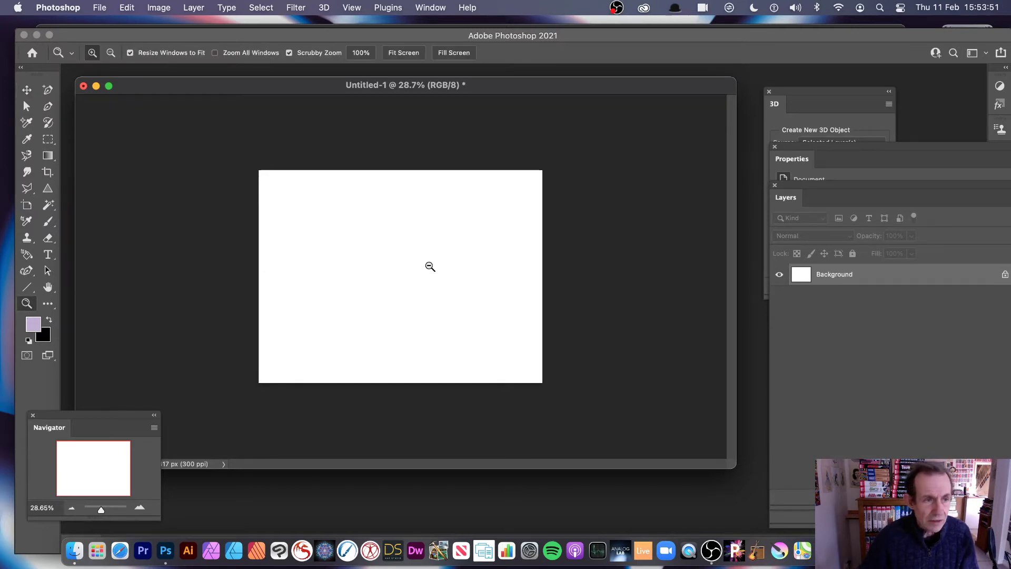
Add a pattern fill layer above the Background using the newly defined plaid pattern
{"action": "left_click", "coordinate": [192, 8]}
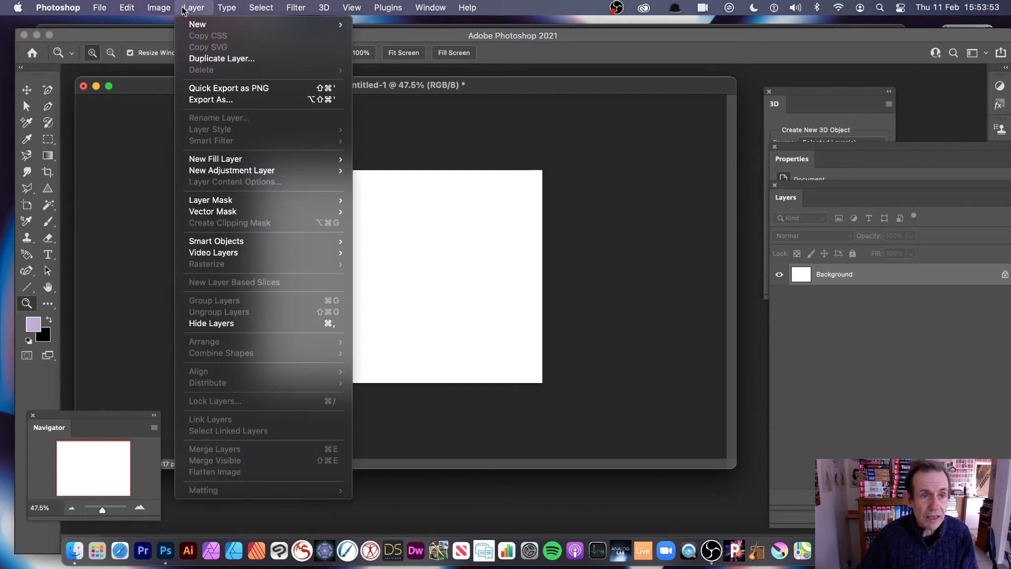
{"action": "mouse_move", "coordinate": [216, 162]}
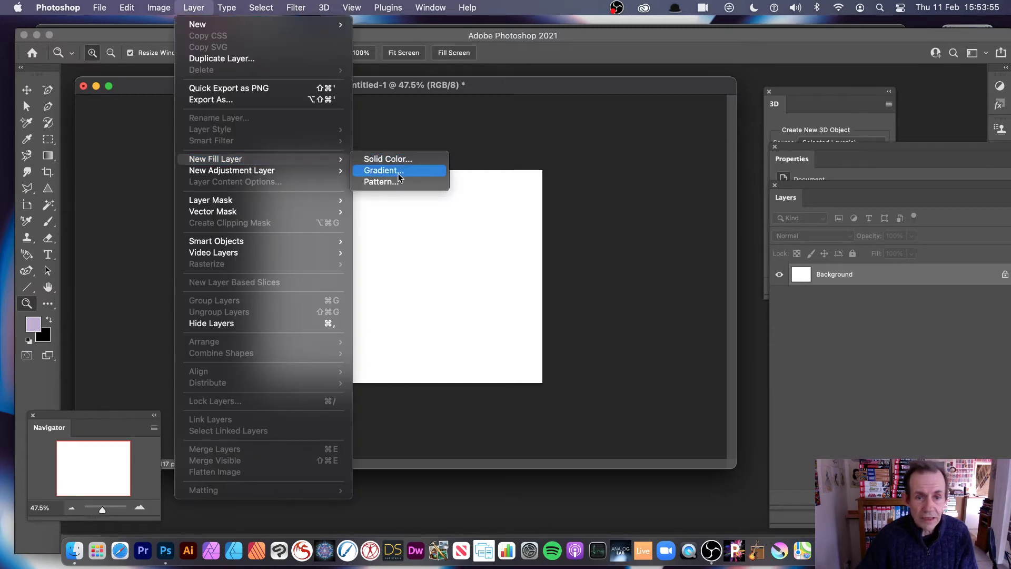
{"action": "left_click", "coordinate": [387, 182]}
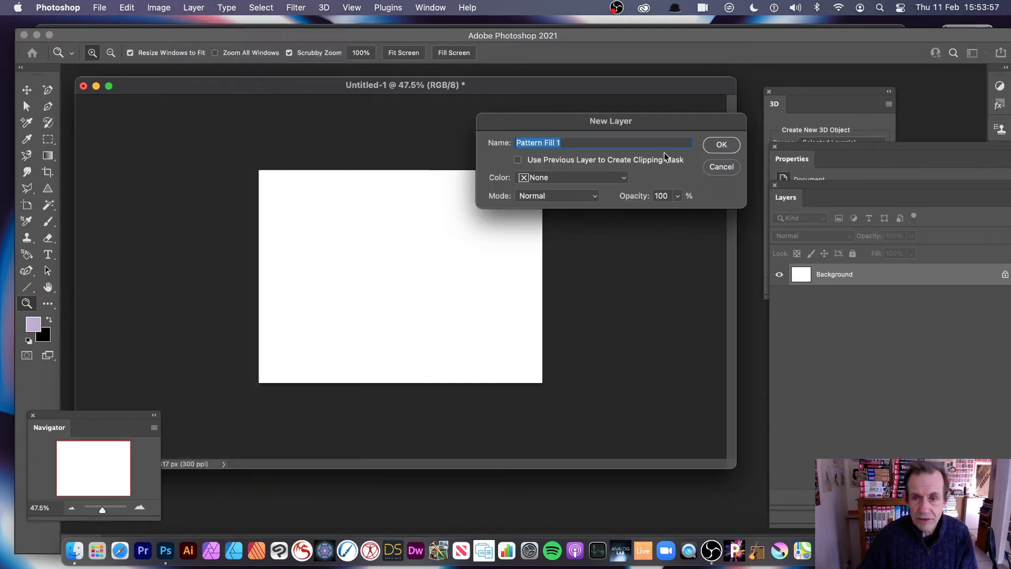
{"action": "left_click", "coordinate": [720, 144]}
{"action": "left_click", "coordinate": [505, 196]}
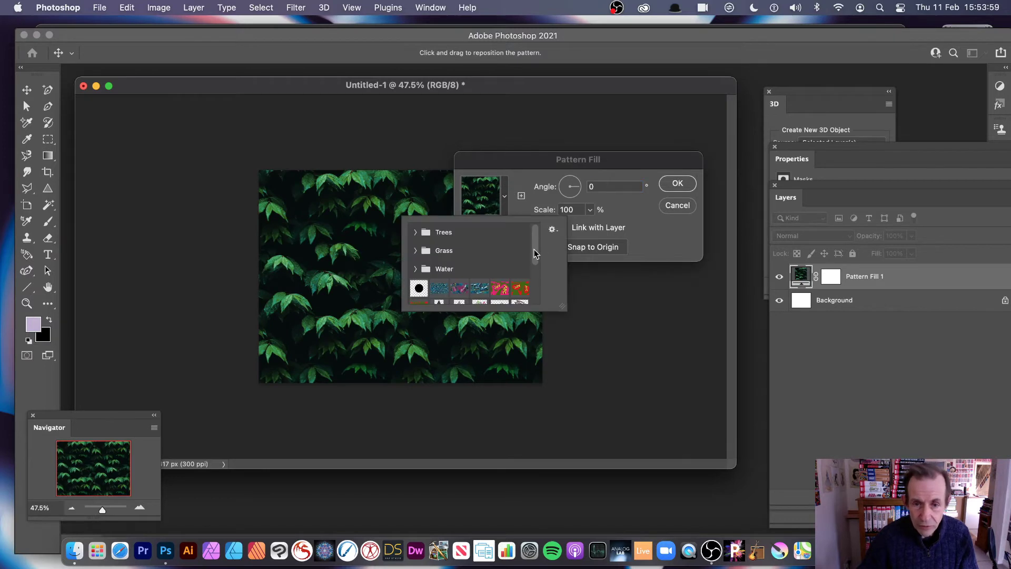
{"action": "left_click_drag", "start_coordinate": [535, 255], "coordinate": [536, 286]}
{"action": "left_click", "coordinate": [419, 295]}
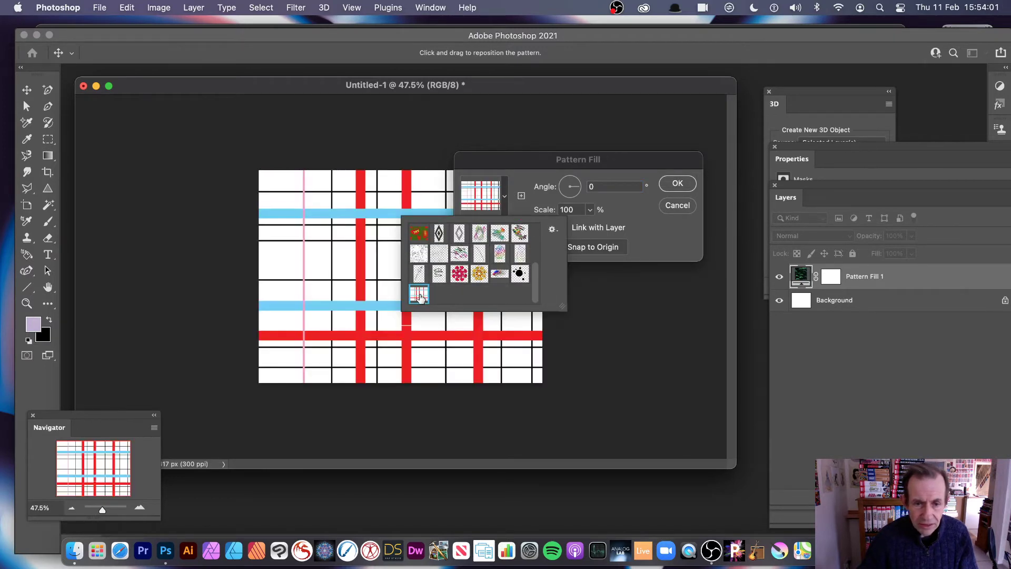
{"action": "left_click", "coordinate": [509, 165]}
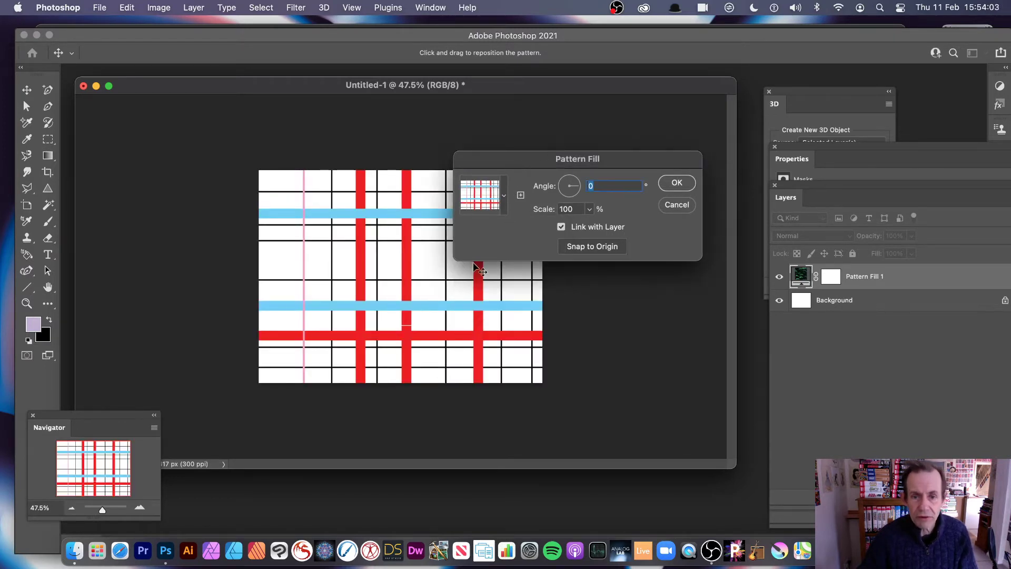
Shift the plaid pattern down and to the right on the canvas and rotate the fill to an angle of -50.03°
{"action": "left_click_drag", "start_coordinate": [479, 268], "coordinate": [498, 229]}
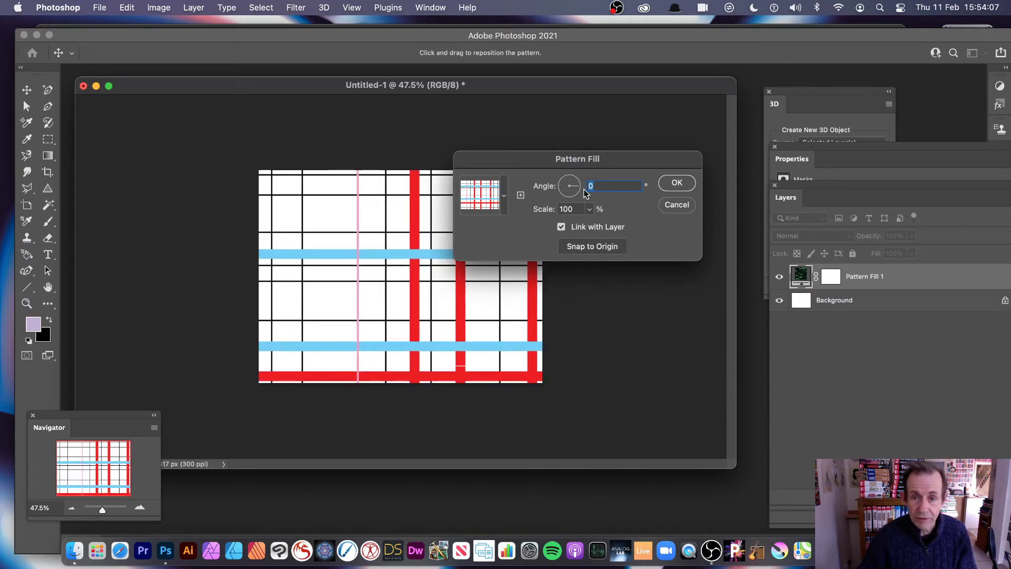
{"action": "left_click_drag", "start_coordinate": [578, 190], "coordinate": [576, 196]}
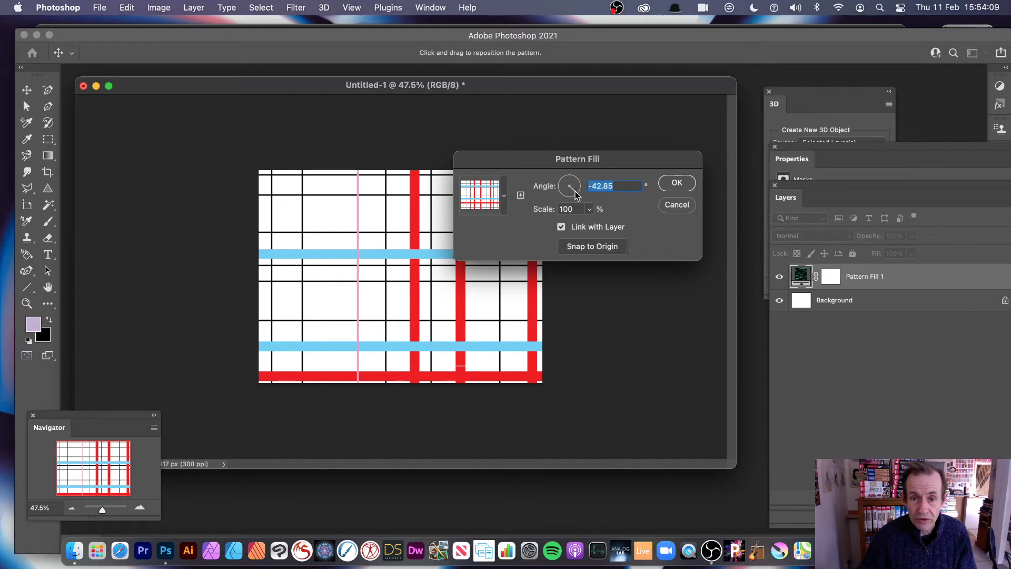
{"action": "left_click", "coordinate": [574, 191]}
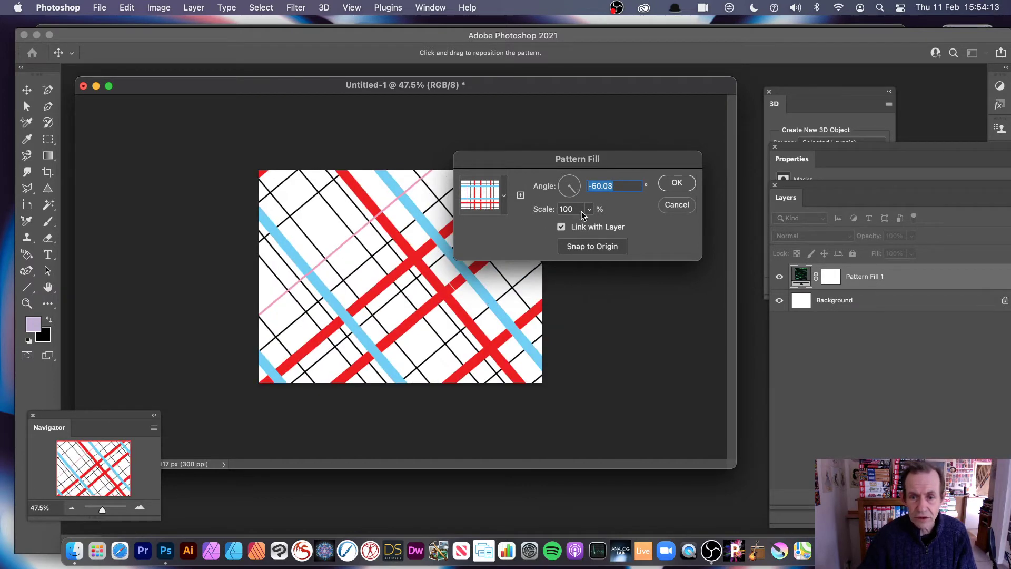
Set the pattern fill's scale to 20%
{"action": "key", "text": "Tab"}
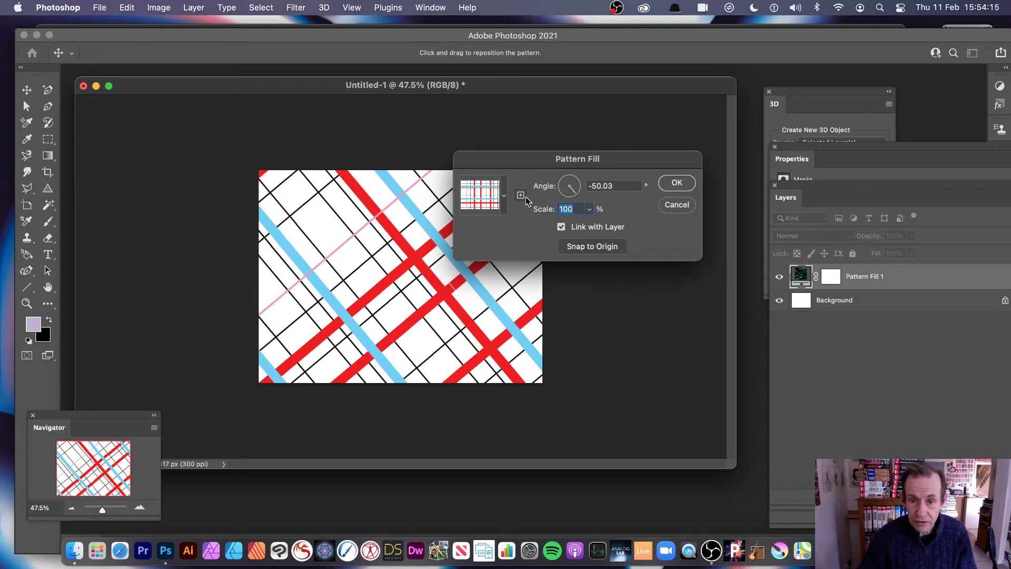
{"action": "type", "text": "20"}
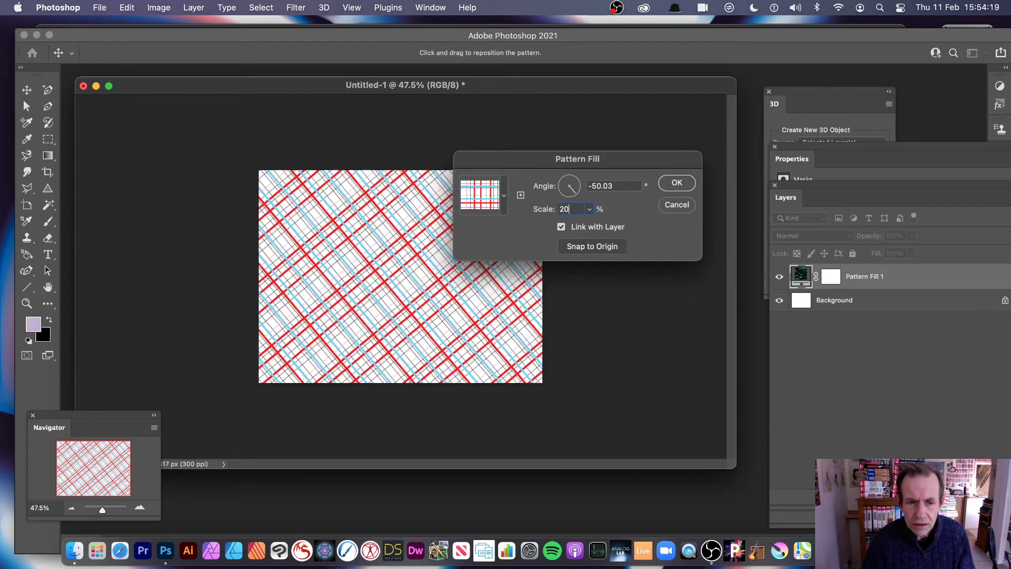
{"action": "key", "text": "Tab"}
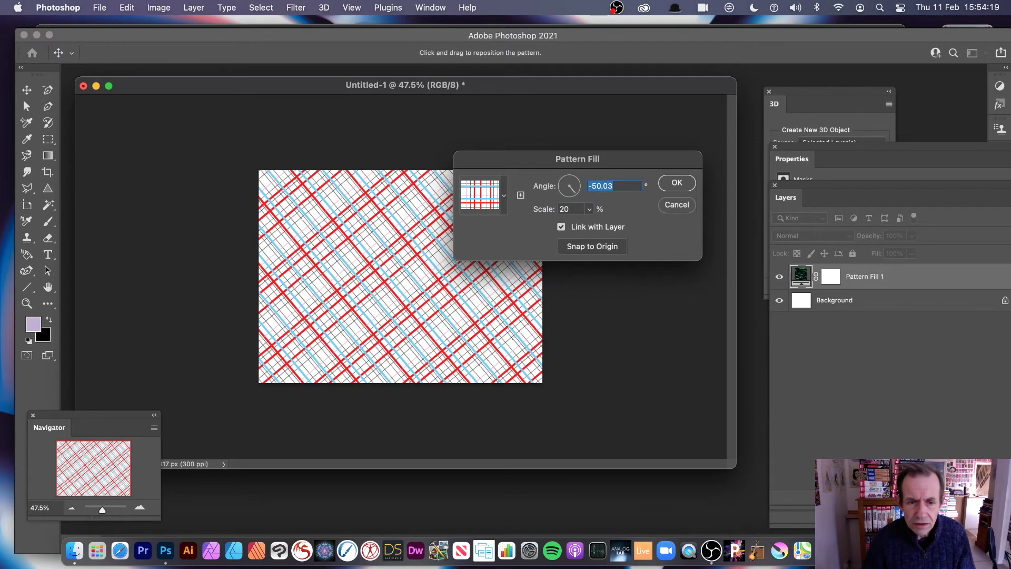
Accept the pattern fill settings and flatten the image into a single layer
{"action": "left_click", "coordinate": [677, 184]}
{"action": "key", "text": "z"}
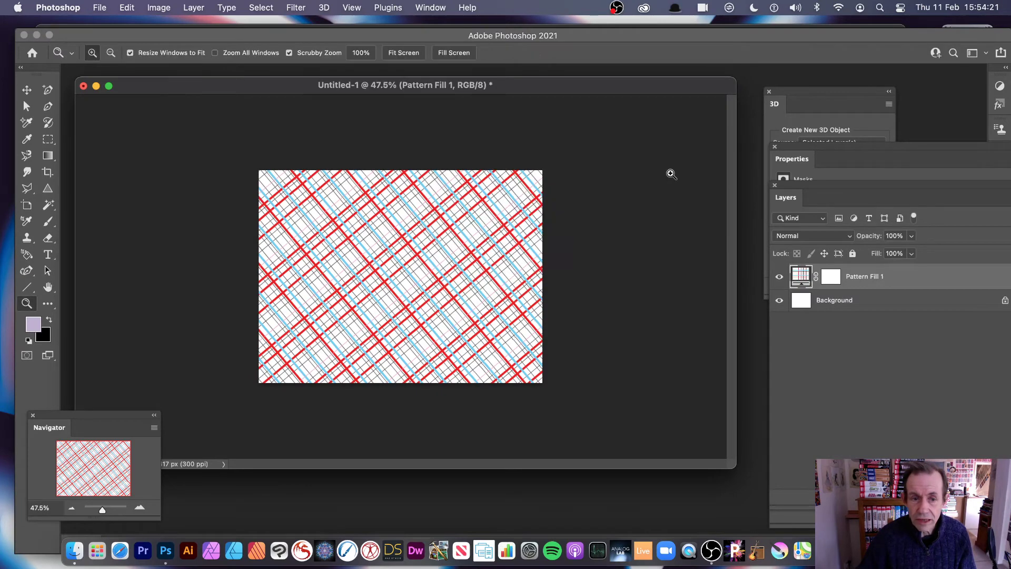
{"action": "left_click", "coordinate": [195, 9]}
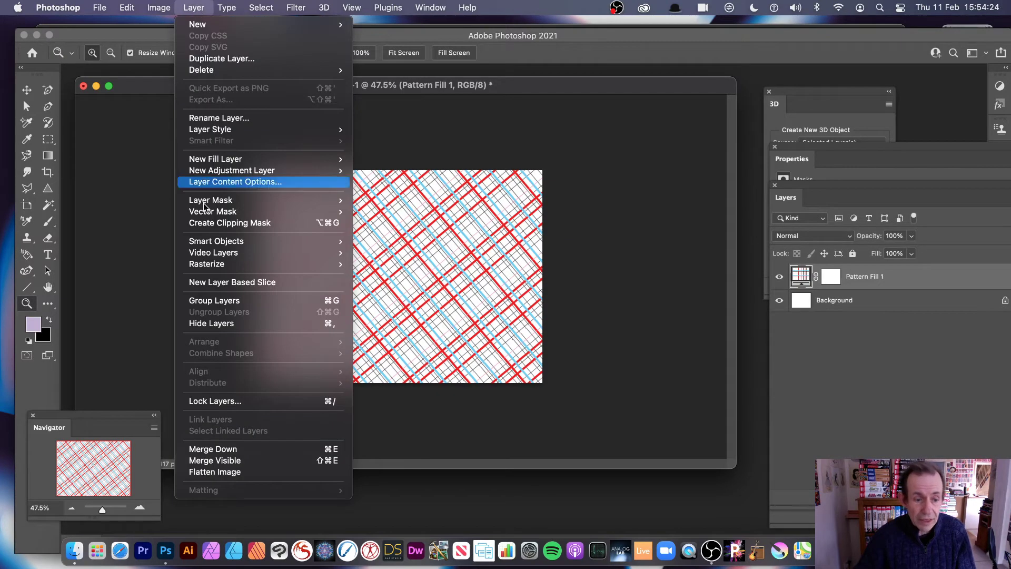
{"action": "left_click", "coordinate": [209, 473]}
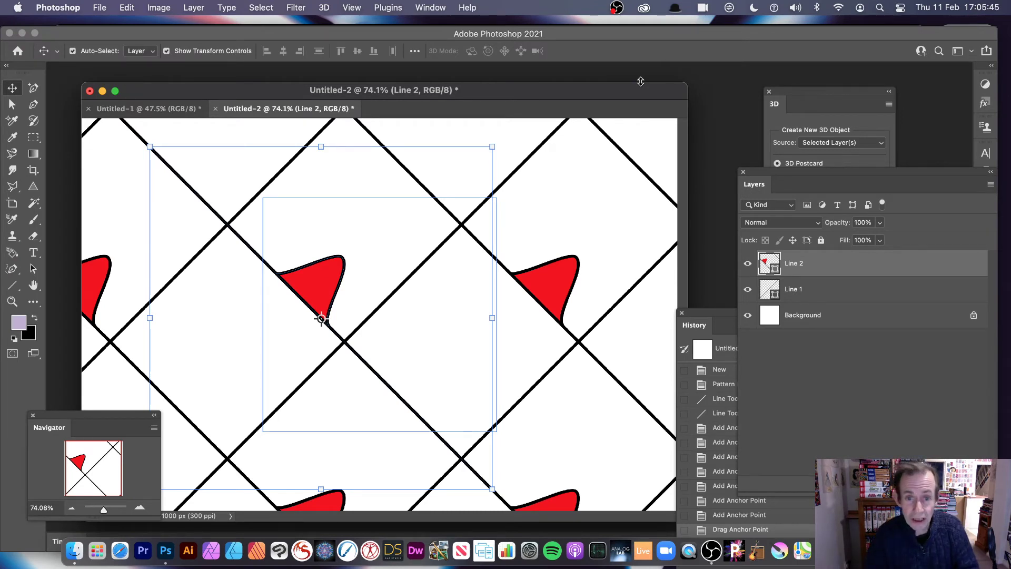
Delete the Line 2 and Line 1 layers from the second document and switch Pattern Preview off and on again
{"action": "key", "text": "BackSpace"}
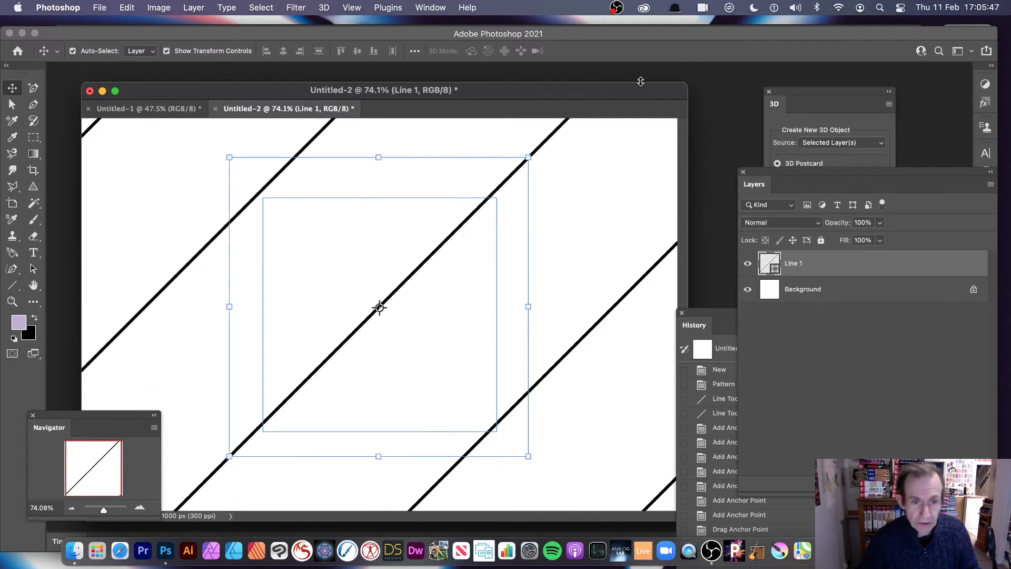
{"action": "key", "text": "BackSpace"}
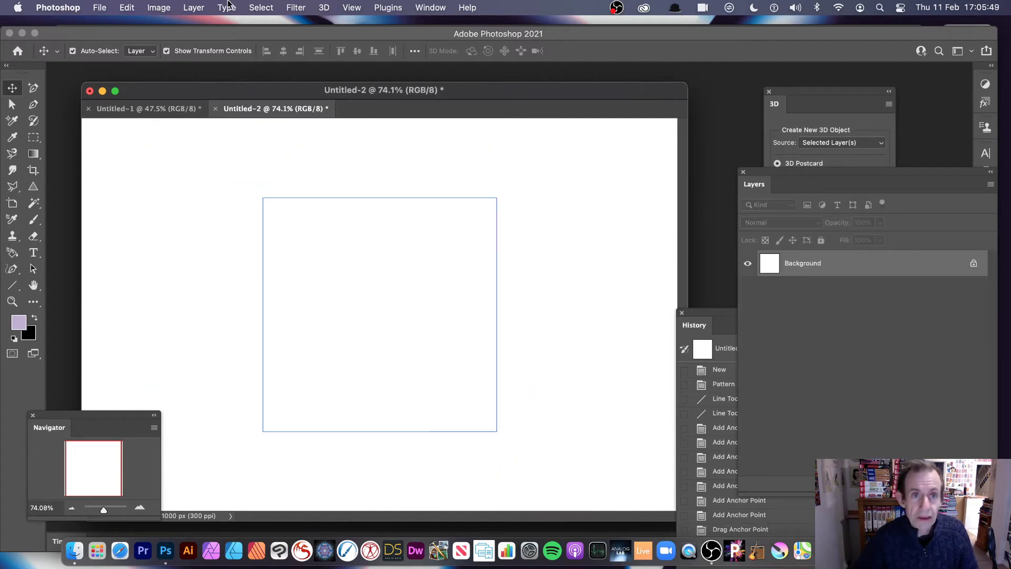
{"action": "left_click", "coordinate": [361, 7]}
{"action": "left_click", "coordinate": [385, 215]}
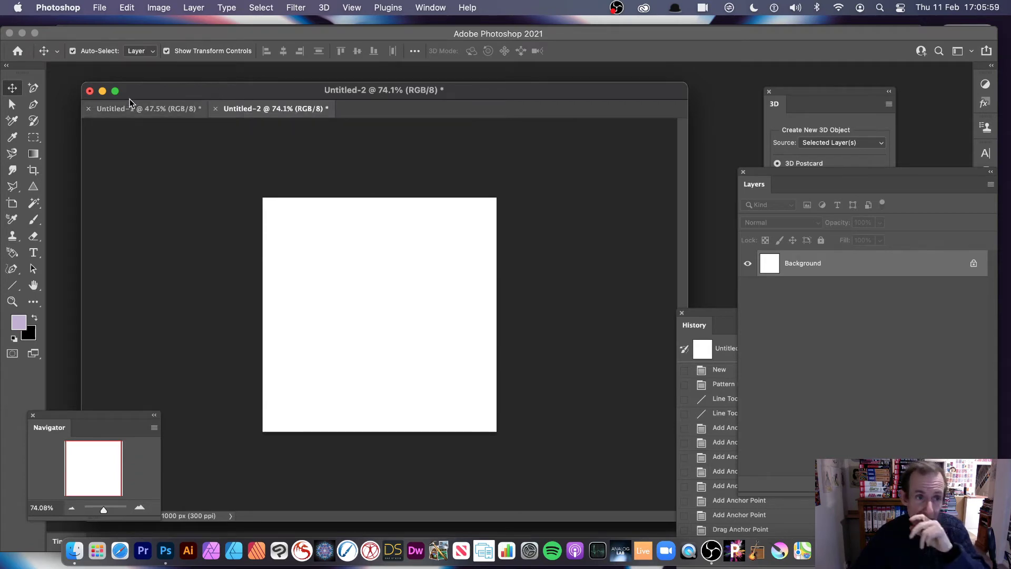
{"action": "left_click", "coordinate": [360, 9]}
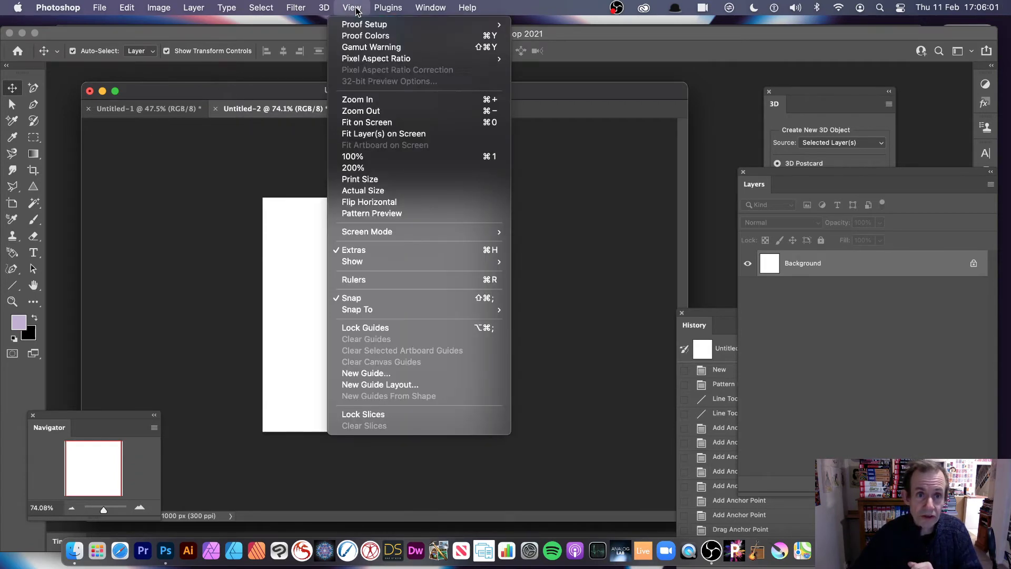
{"action": "left_click", "coordinate": [369, 217]}
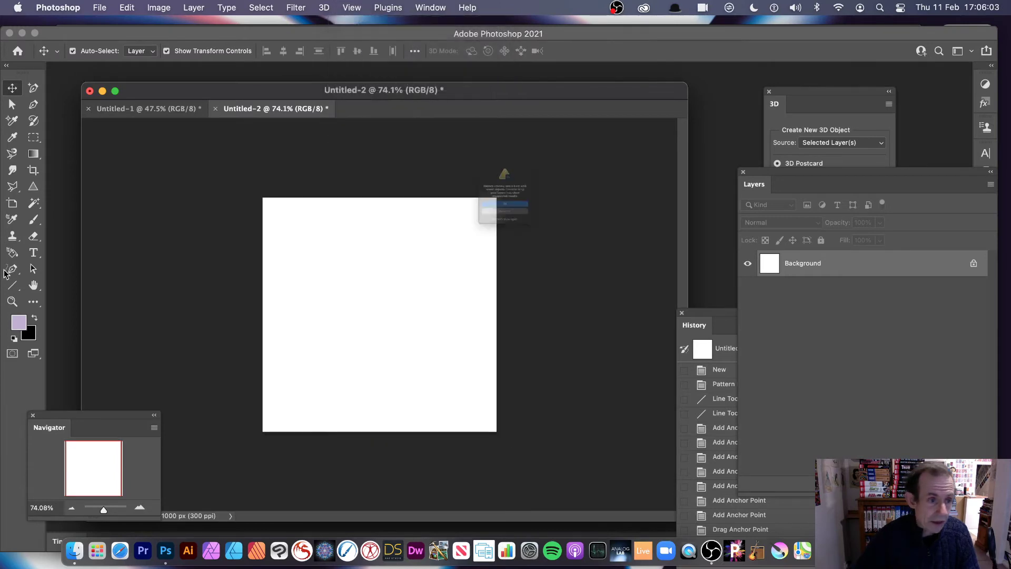
{"action": "left_click", "coordinate": [528, 232]}
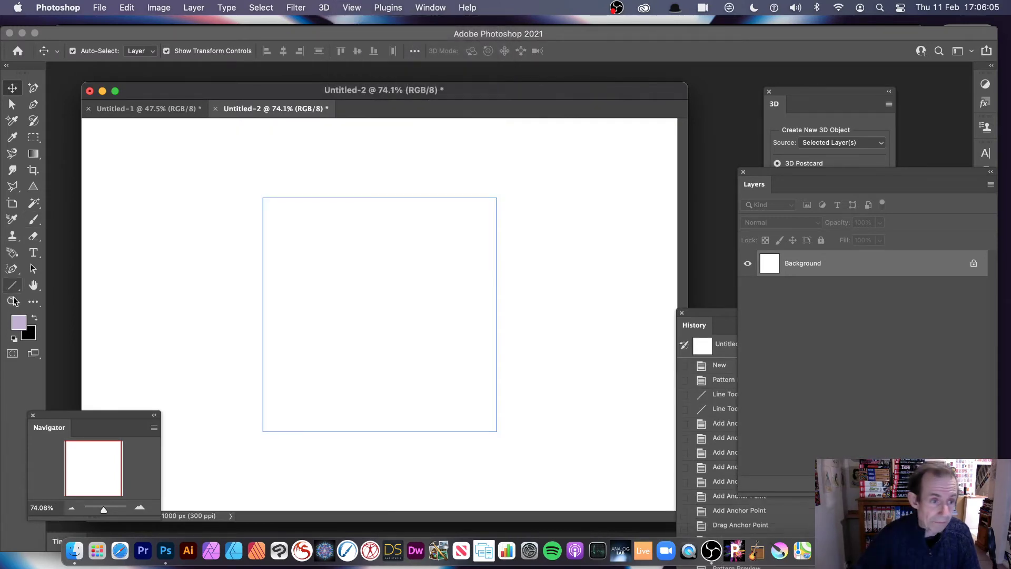
Draw two crossing diagonal lines through the tile with a 12.87 px black stroke, about 1200 × 1199 px and 1206 × 1207 px
{"action": "left_click", "coordinate": [13, 287]}
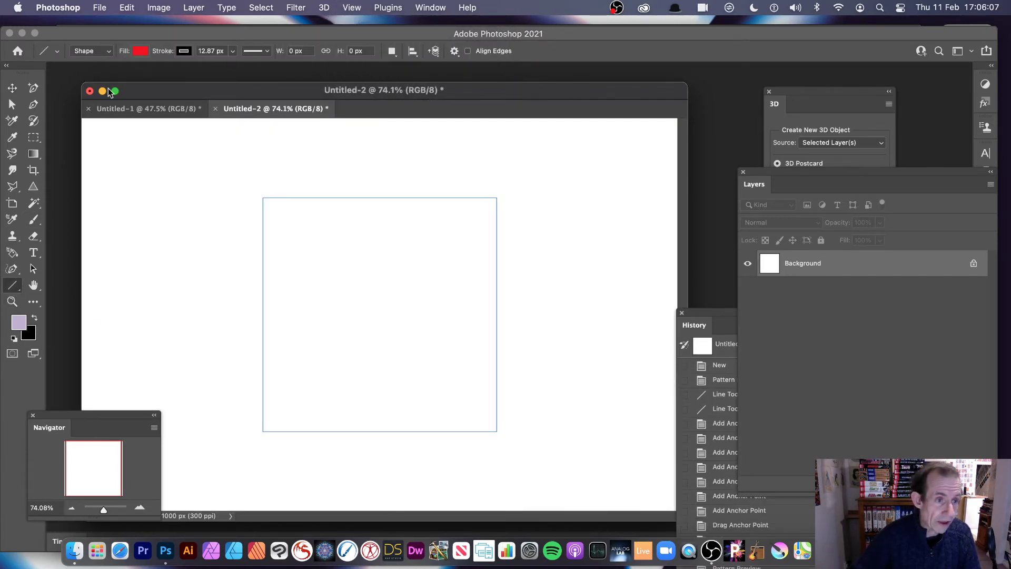
{"action": "left_click", "coordinate": [46, 54]}
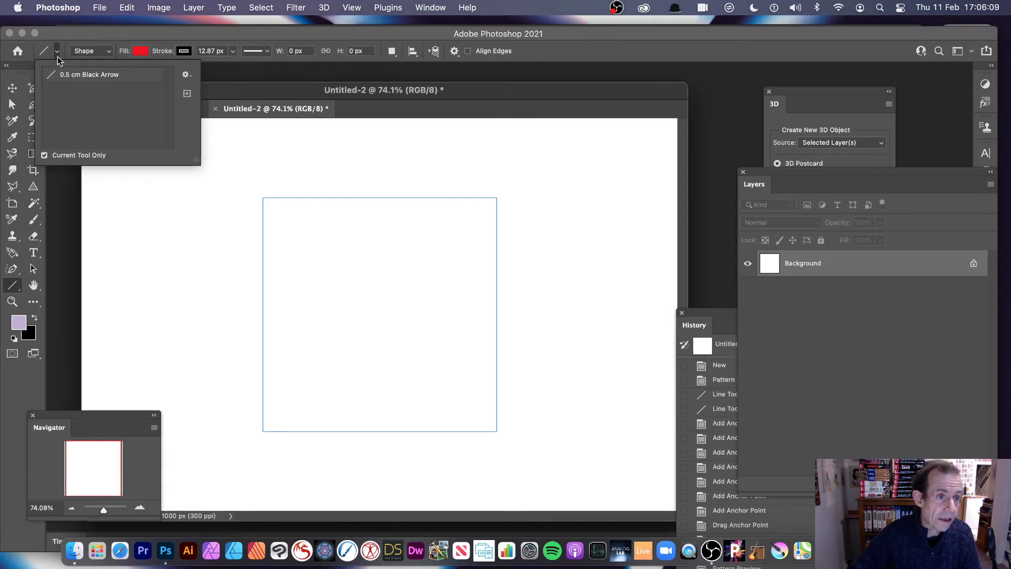
{"action": "left_click", "coordinate": [81, 41]}
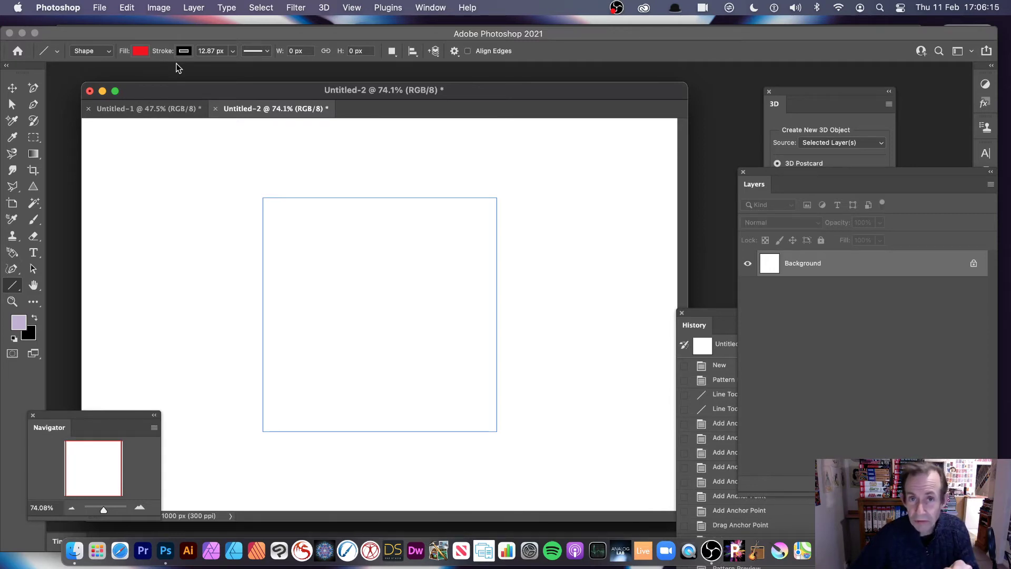
{"action": "left_click", "coordinate": [231, 51]}
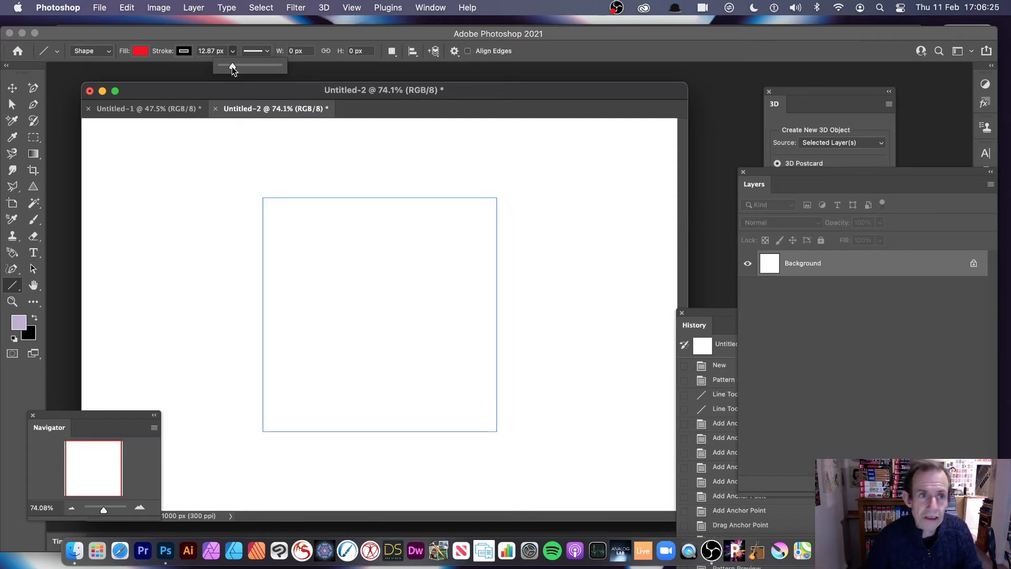
{"action": "left_click", "coordinate": [215, 50]}
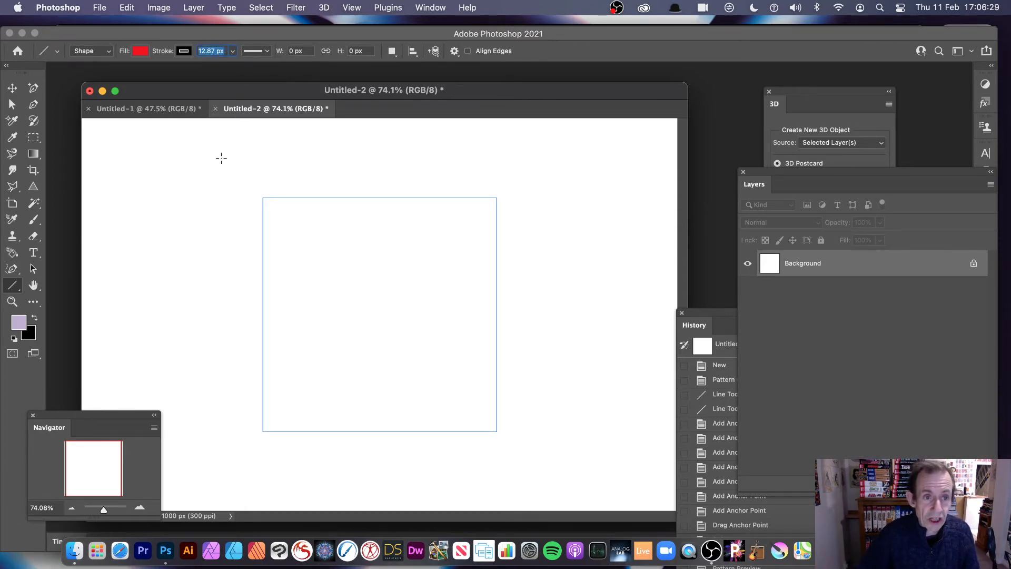
{"action": "mouse_move", "coordinate": [199, 158]}
{"action": "left_mouse_down"}
{"action": "mouse_move", "coordinate": [271, 243]}
{"action": "mouse_move", "coordinate": [401, 329]}
{"action": "mouse_move", "coordinate": [533, 440]}
{"action": "mouse_move", "coordinate": [564, 448]}
{"action": "left_mouse_up"}
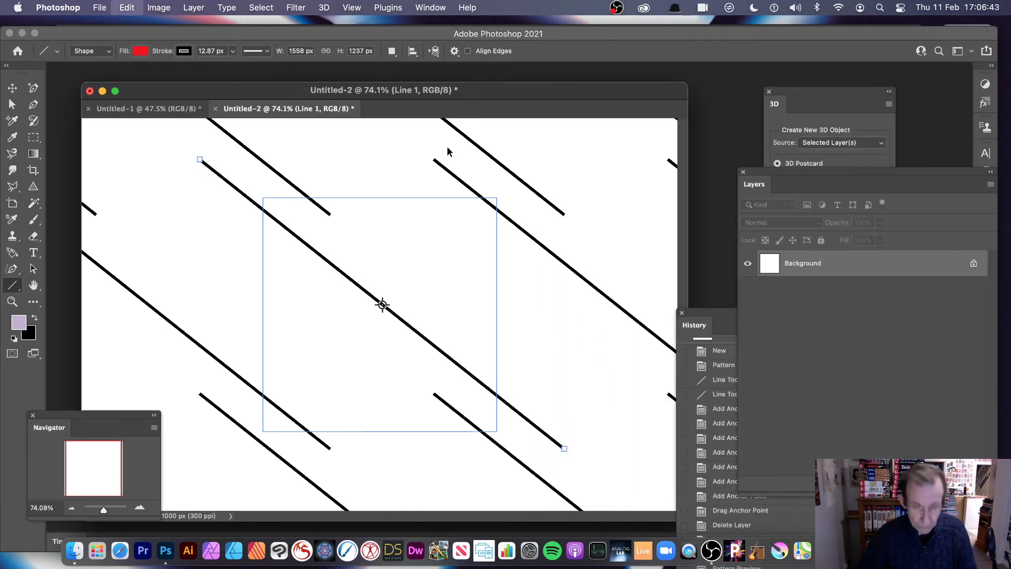
{"action": "key", "text": "BackSpace"}
{"action": "mouse_move", "coordinate": [254, 172]}
{"action": "left_mouse_down"}
{"action": "mouse_move", "coordinate": [327, 210]}
{"action": "mouse_move", "coordinate": [471, 337]}
{"action": "mouse_move", "coordinate": [548, 450]}
{"action": "left_mouse_up"}
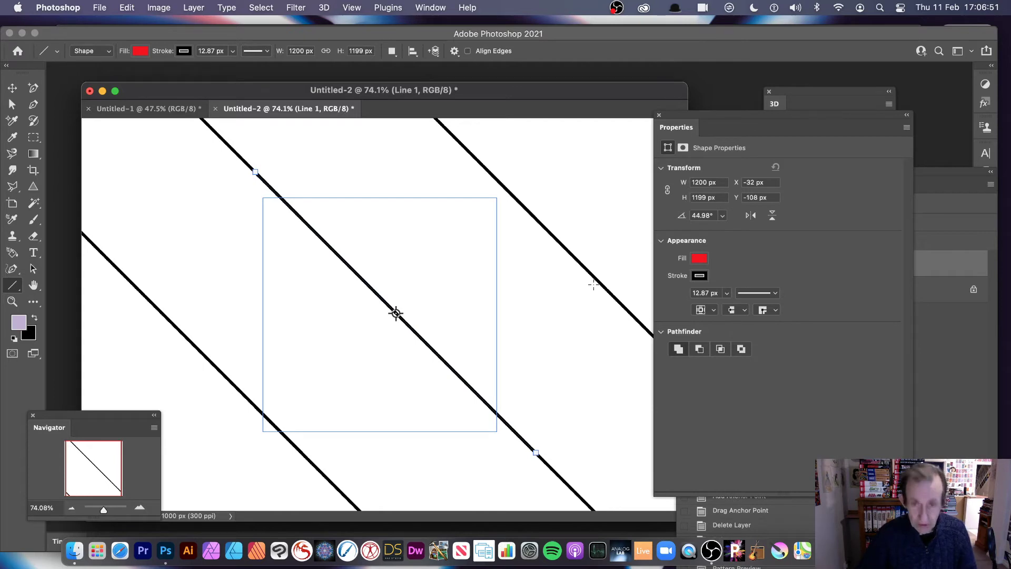
{"action": "left_click_drag", "start_coordinate": [508, 146], "coordinate": [227, 442]}
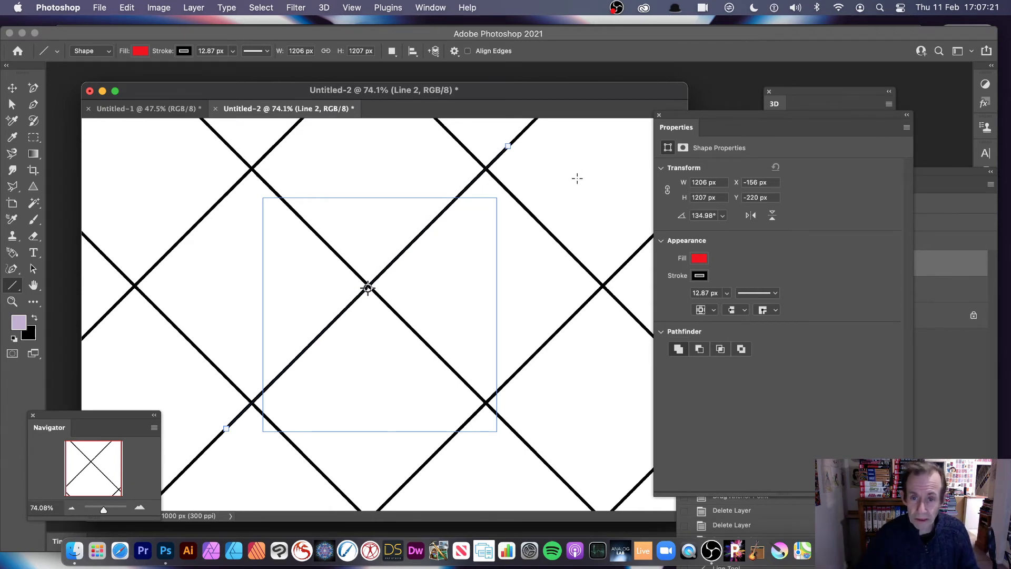
Draw a third diagonal line about 1319 × 1319 px, parallel to the second, and set its stroke colour to red
{"action": "mouse_move", "coordinate": [583, 174]}
{"action": "left_mouse_down"}
{"action": "mouse_move", "coordinate": [279, 515]}
{"action": "mouse_move", "coordinate": [274, 484]}
{"action": "left_mouse_up"}
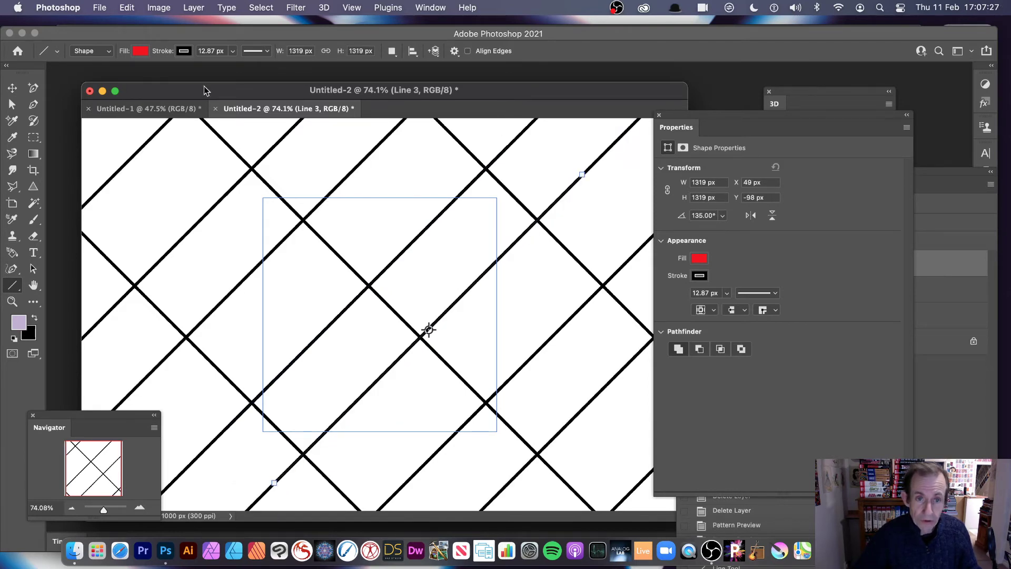
{"action": "left_click", "coordinate": [184, 50]}
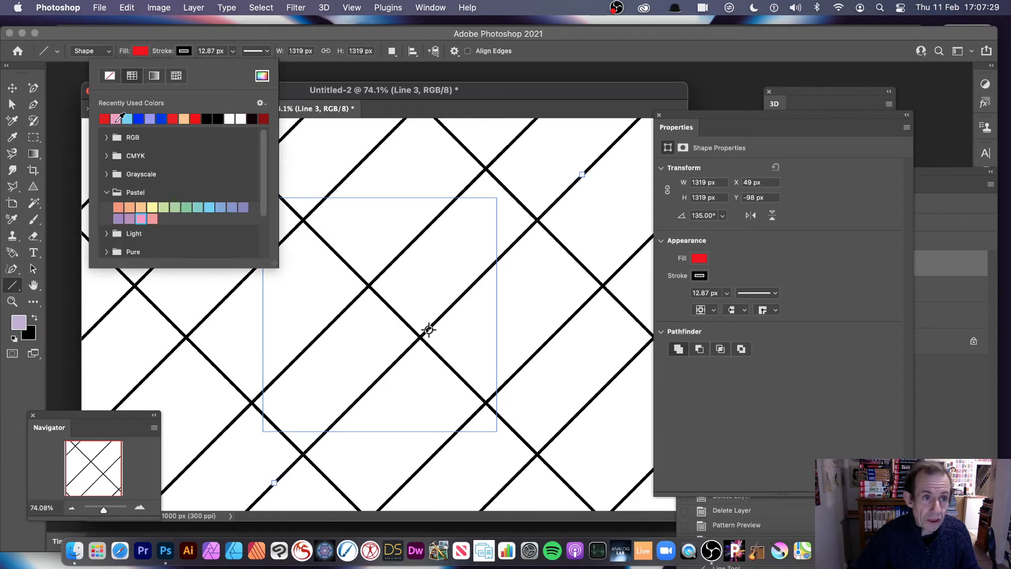
{"action": "left_click", "coordinate": [104, 118]}
{"action": "left_click", "coordinate": [462, 91]}
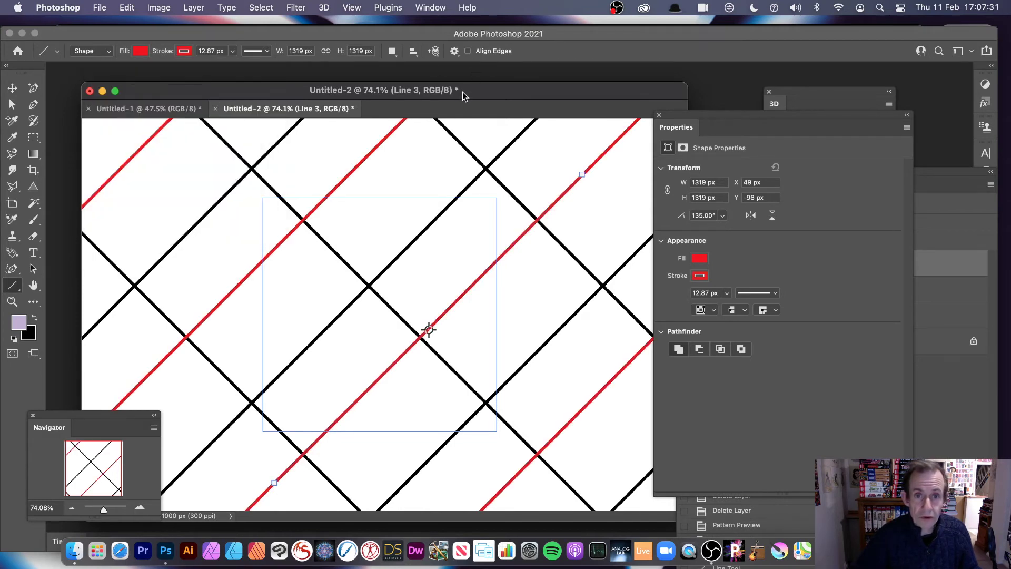
Define the black and red line tile as a new pattern, keeping the suggested name
{"action": "left_click", "coordinate": [127, 9]}
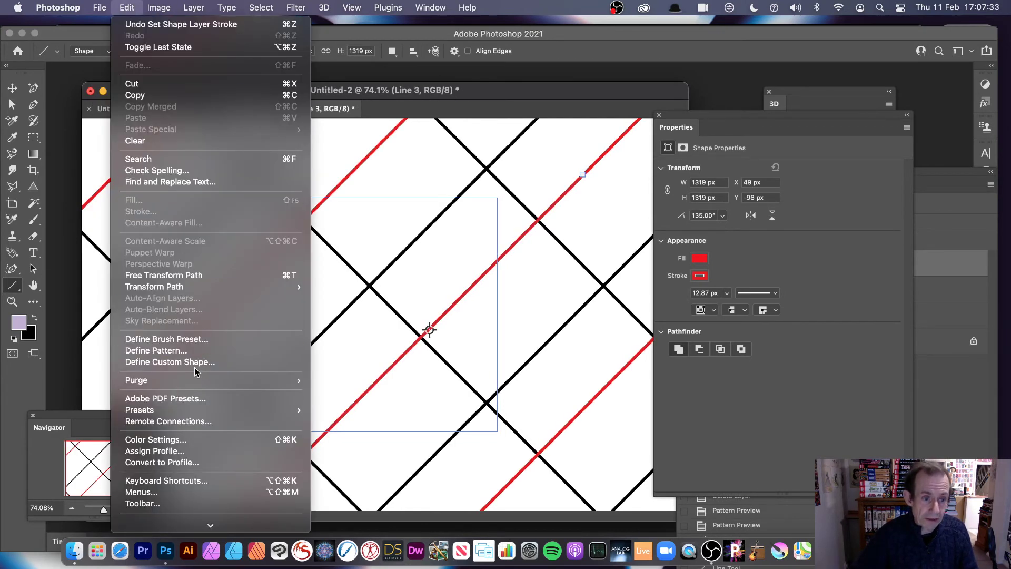
{"action": "left_click", "coordinate": [194, 353]}
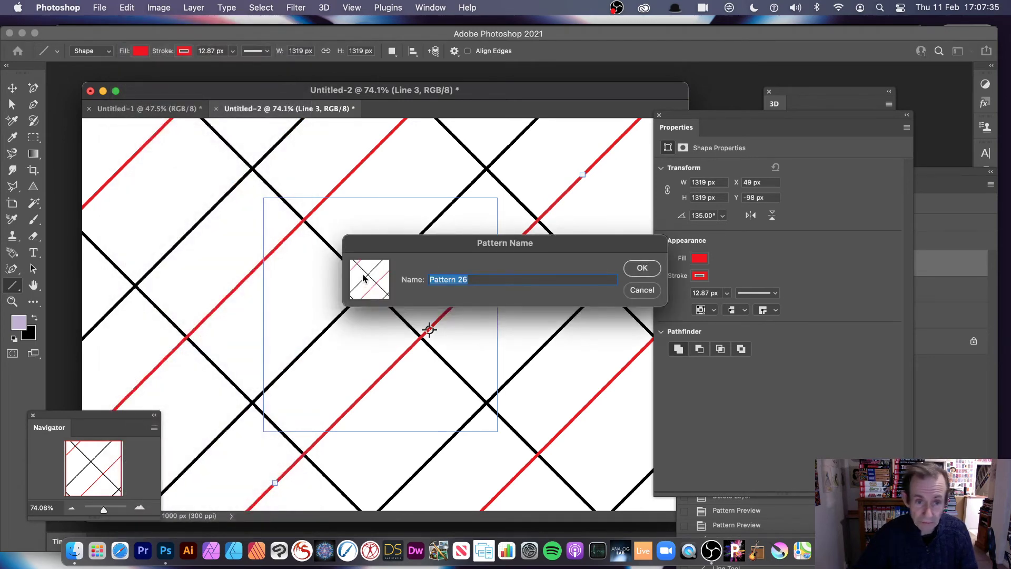
{"action": "left_click", "coordinate": [653, 272]}
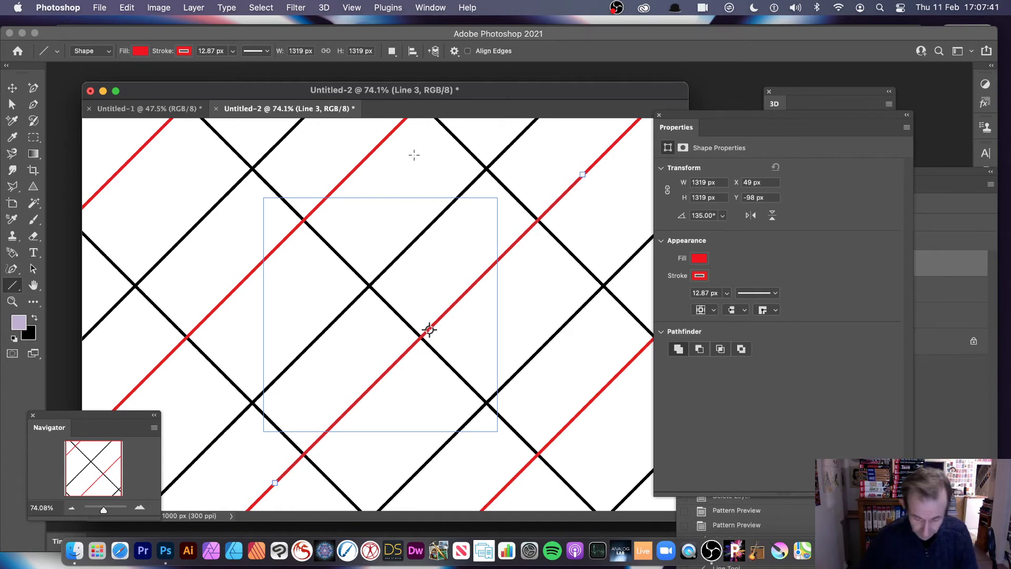
Undo the red stroke and the drawing of the third and second lines
{"action": "key", "text": "super+z"}
{"action": "key", "text": "super+z"}
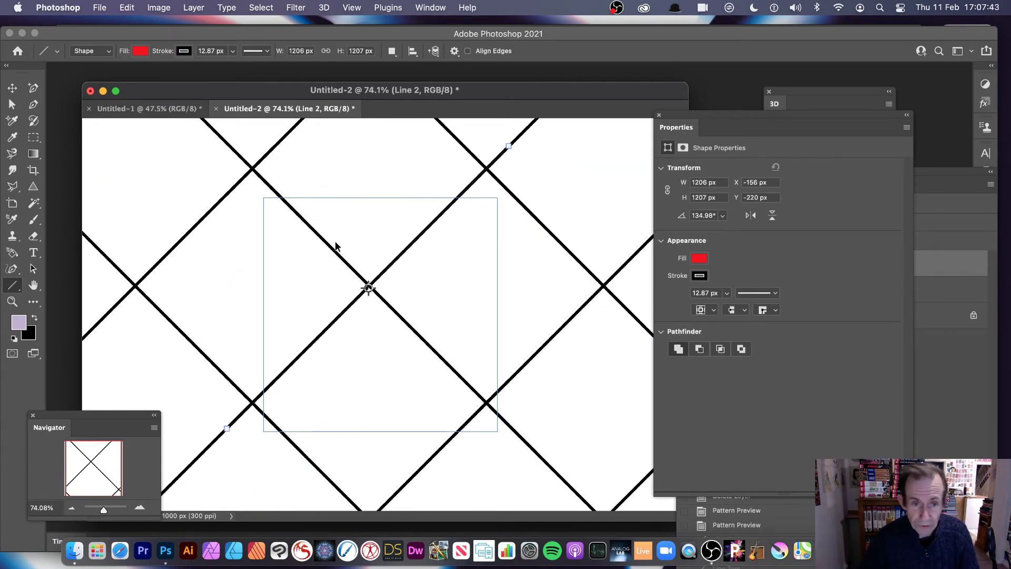
{"action": "key", "text": "super+z"}
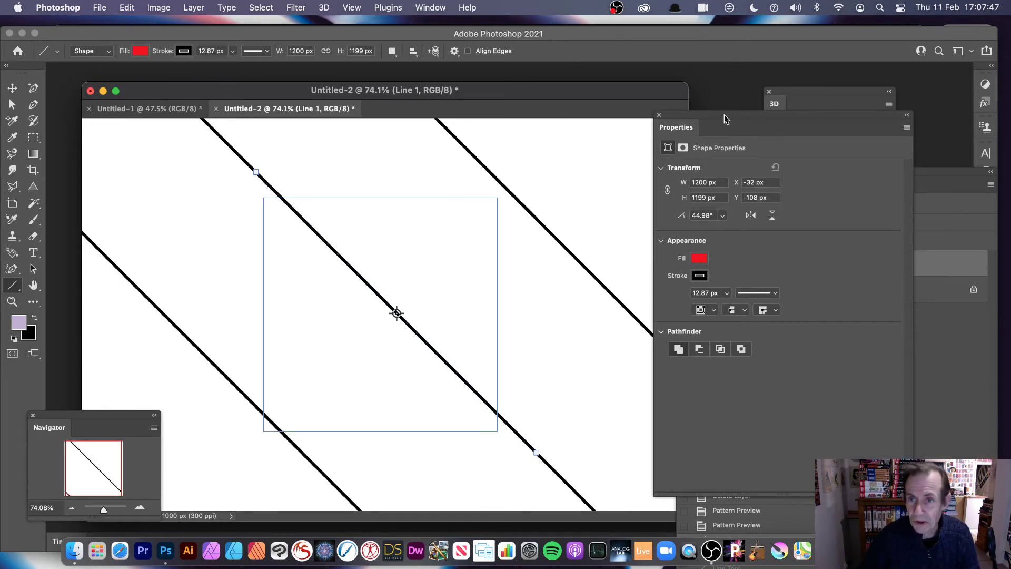
Rearrange the workspace so the layer list and the shape properties are both accessible beside the tile
{"action": "left_click_drag", "start_coordinate": [724, 115], "coordinate": [655, 112]}
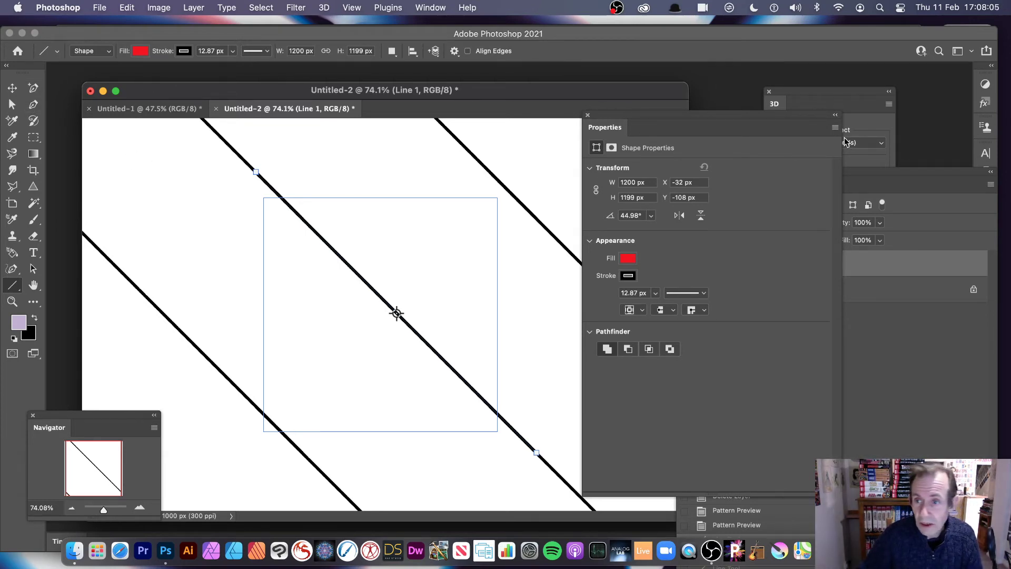
{"action": "left_click_drag", "start_coordinate": [741, 113], "coordinate": [595, 189]}
{"action": "left_click_drag", "start_coordinate": [790, 173], "coordinate": [646, 122]}
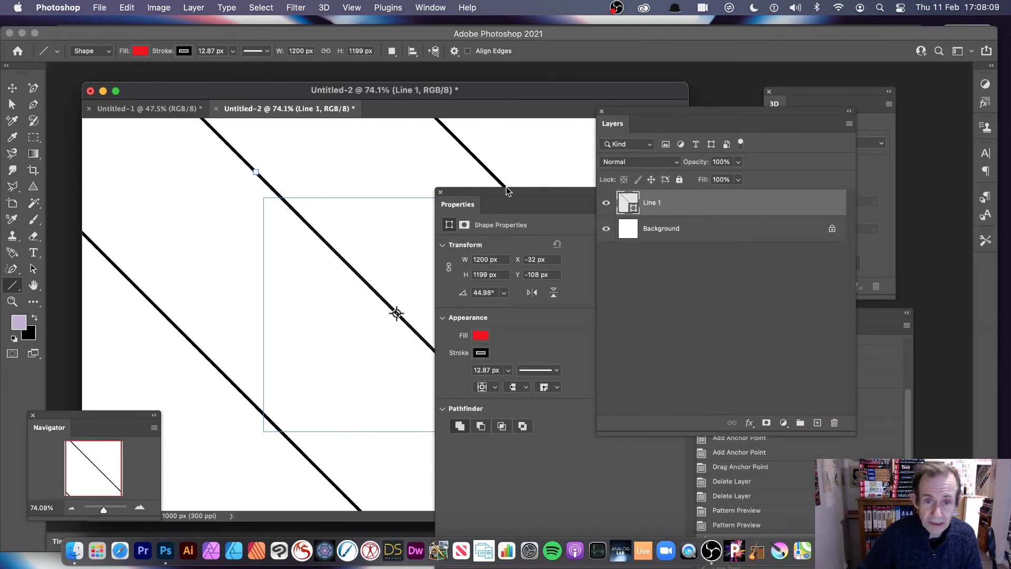
{"action": "left_click", "coordinate": [481, 334]}
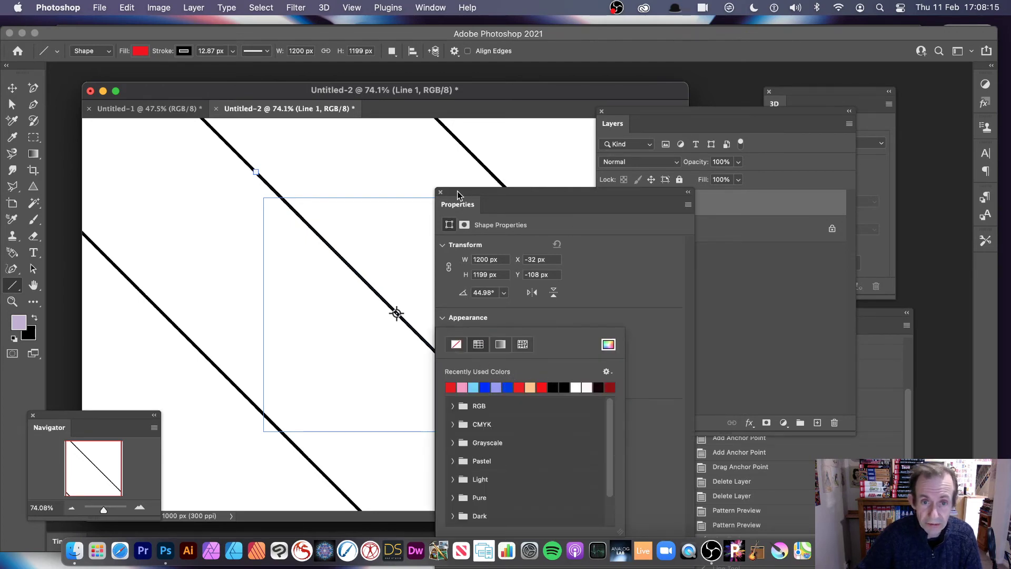
{"action": "left_click", "coordinate": [615, 290]}
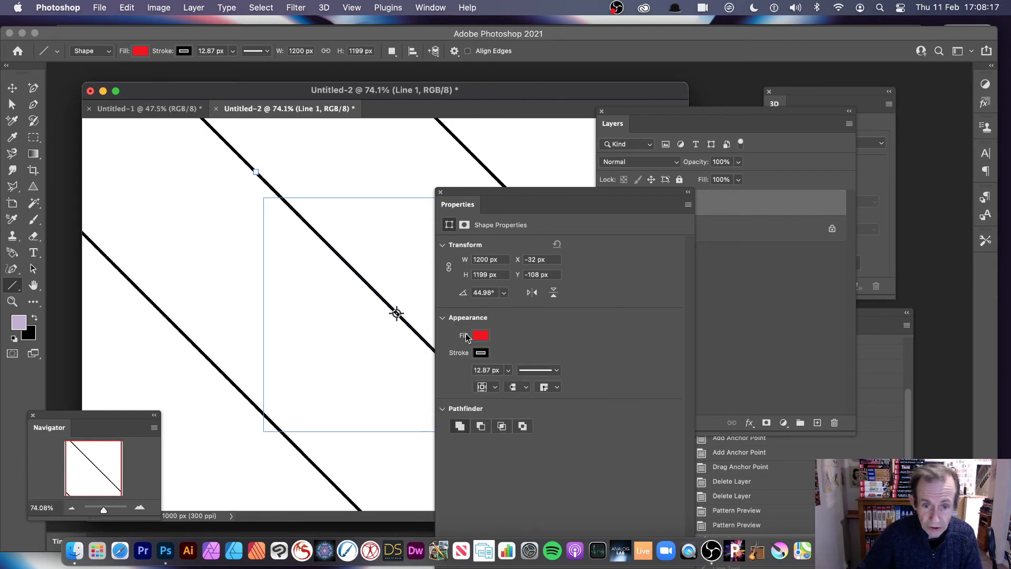
{"action": "left_click_drag", "start_coordinate": [466, 191], "coordinate": [788, 242]}
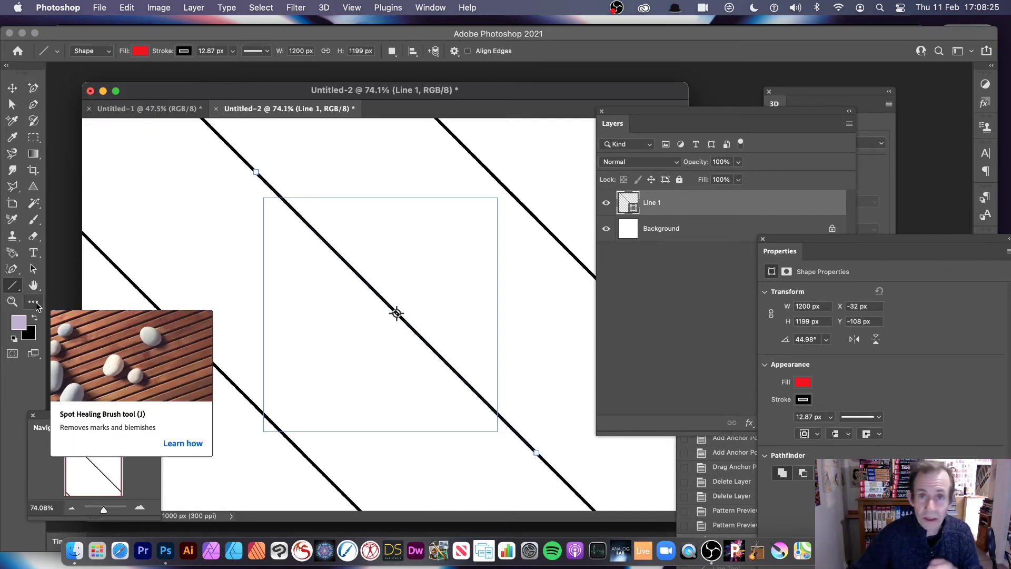
Add several anchor points along the diagonal Line 1 path inside the tile with the Add Anchor Point tool
{"action": "left_click", "coordinate": [33, 89]}
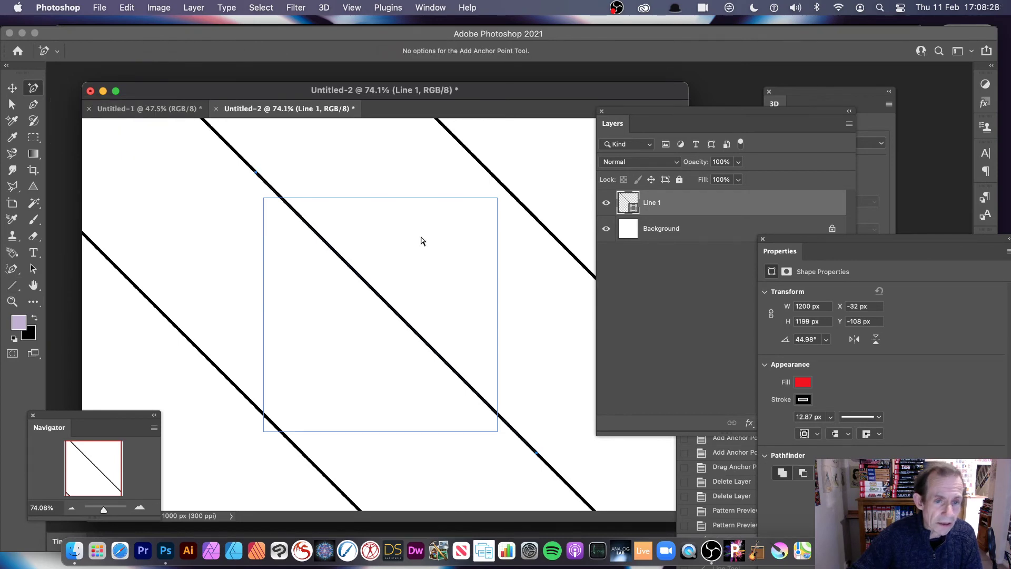
{"action": "left_click", "coordinate": [349, 269]}
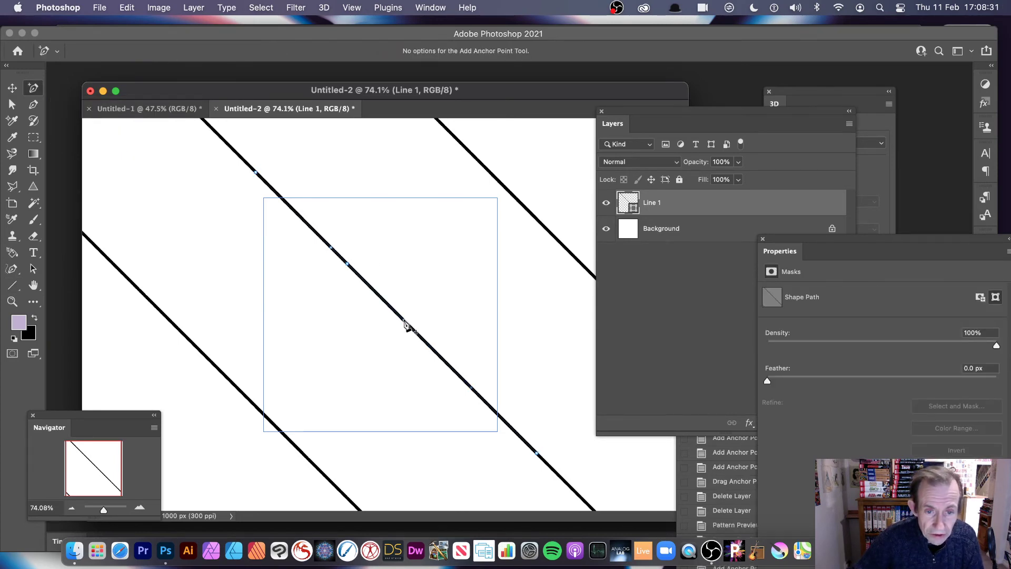
{"action": "left_click", "coordinate": [319, 235]}
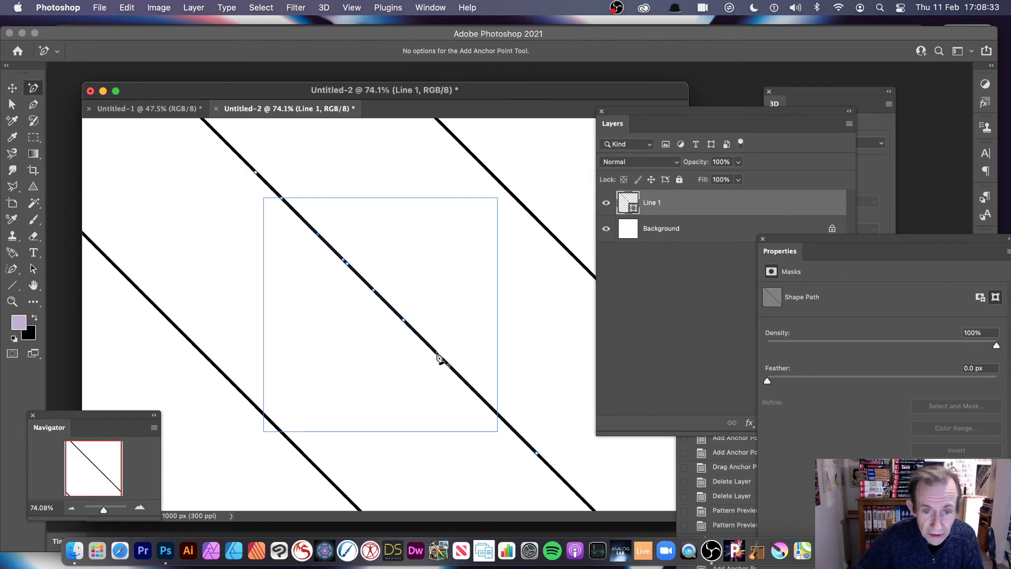
{"action": "left_click", "coordinate": [437, 353]}
{"action": "left_click", "coordinate": [475, 393]}
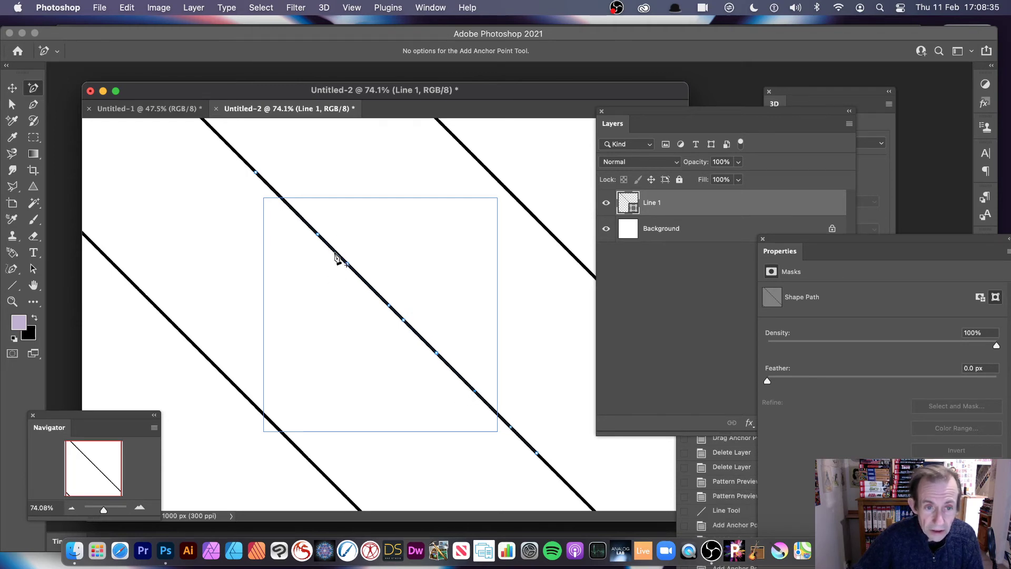
{"action": "left_click", "coordinate": [339, 258]}
{"action": "left_click", "coordinate": [310, 225]}
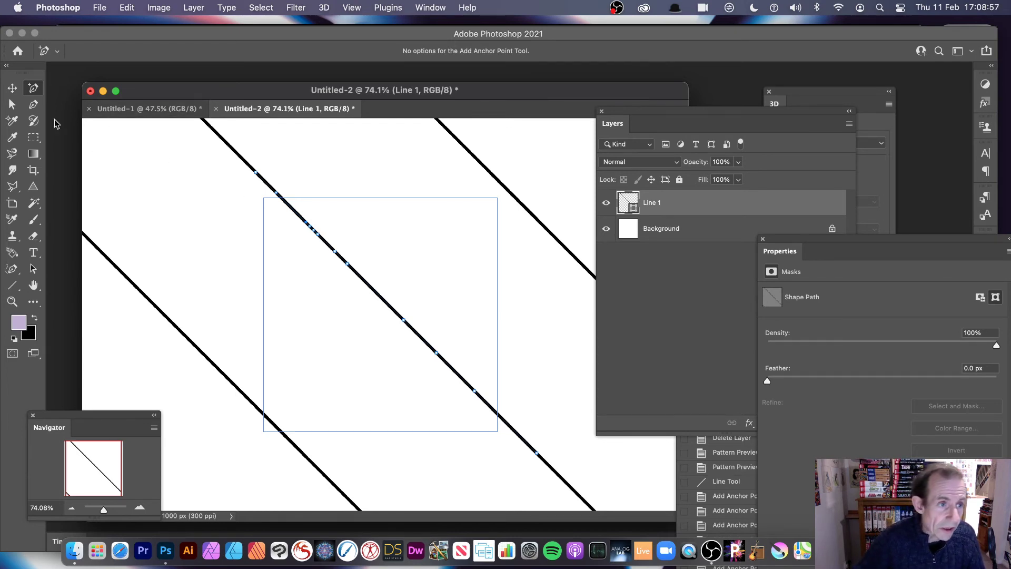
Try pulling the middle anchor points of Line 1 away from the diagonal to form bulges, and undo the lower bulge
{"action": "left_click", "coordinate": [12, 105]}
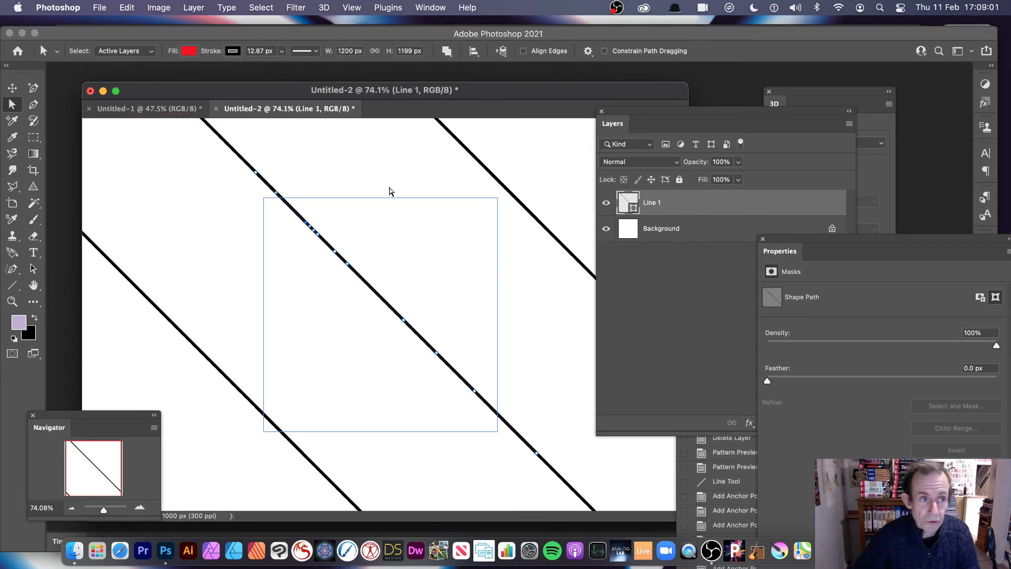
{"action": "left_click_drag", "start_coordinate": [348, 264], "coordinate": [362, 244]}
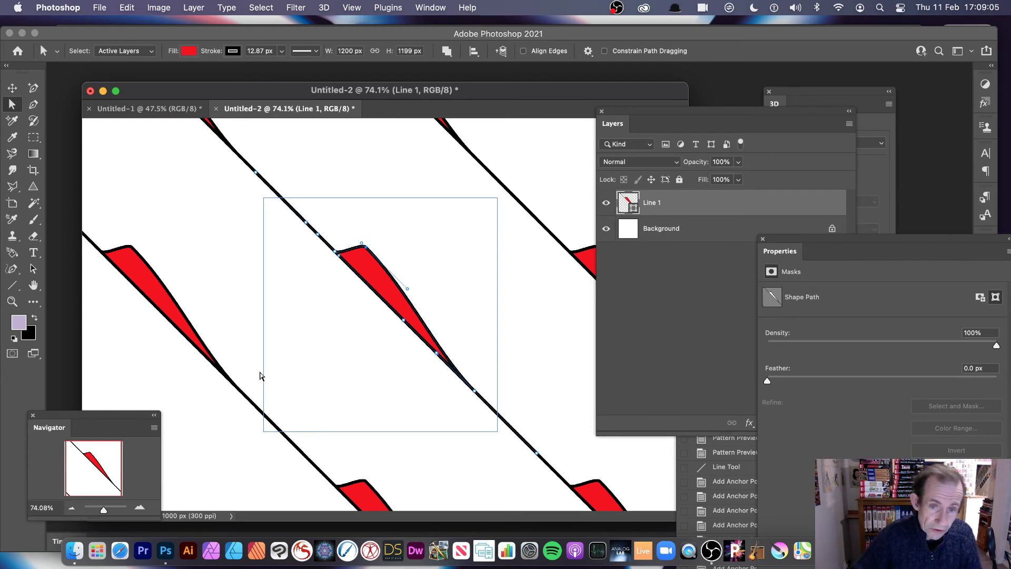
{"action": "left_click_drag", "start_coordinate": [402, 323], "coordinate": [407, 377]}
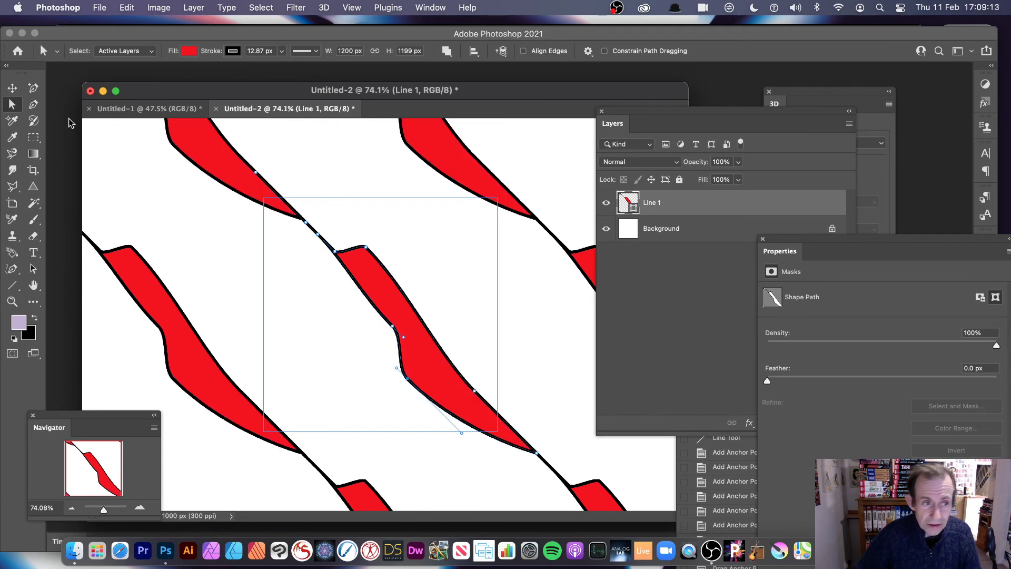
{"action": "left_click_drag", "start_coordinate": [105, 515], "coordinate": [102, 512]}
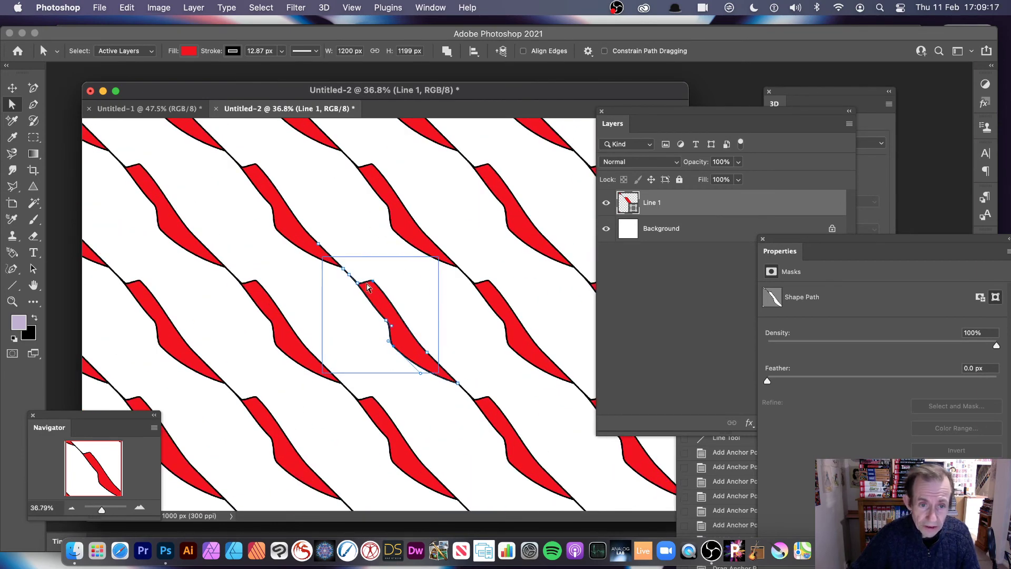
{"action": "key", "text": "super+z"}
{"action": "key", "text": "super+z"}
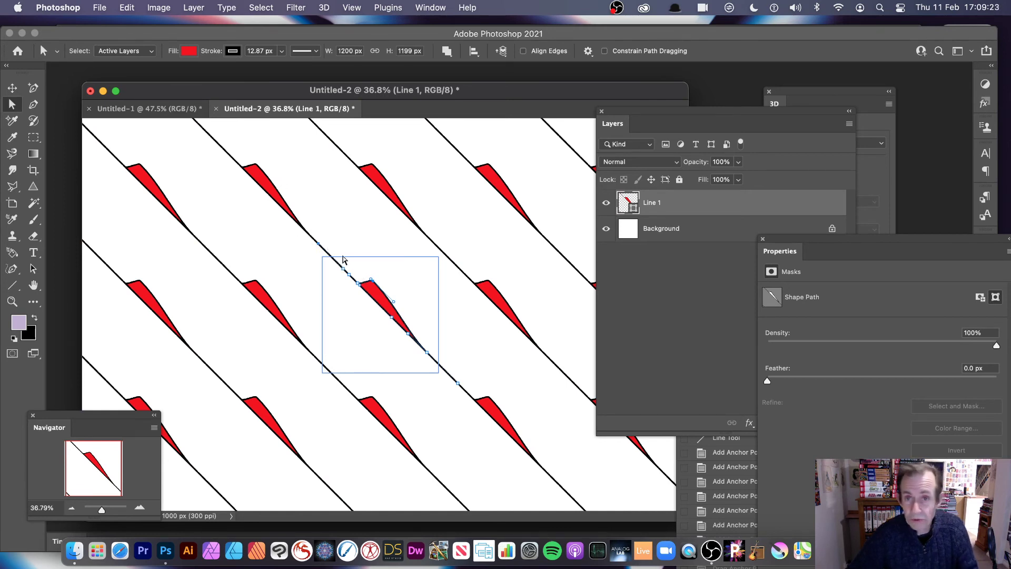
Try pulling the upper anchor points of Line 1 outward beyond the tile, and undo all point moves back to the straight line
{"action": "left_click_drag", "start_coordinate": [343, 272], "coordinate": [304, 299]}
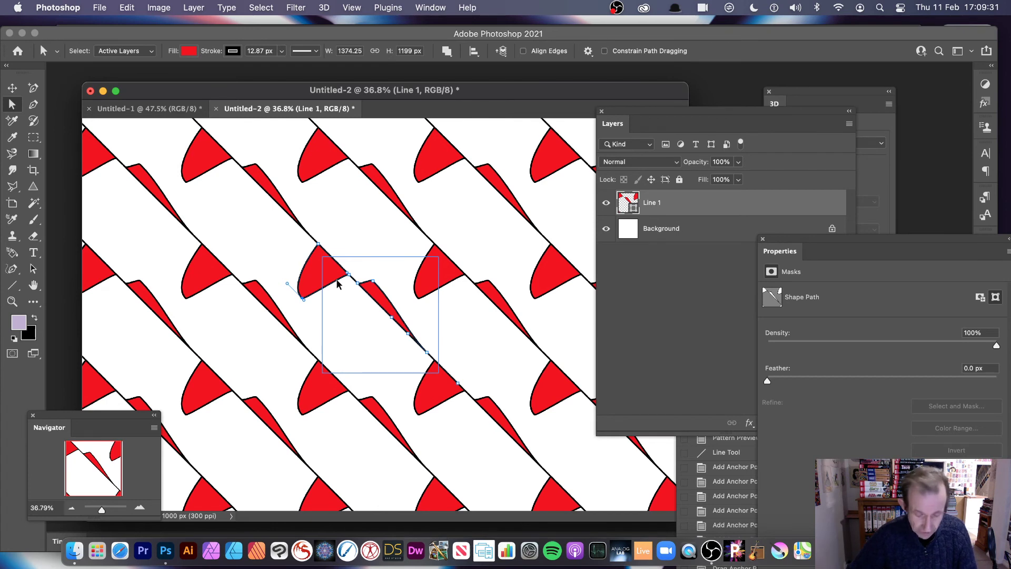
{"action": "key", "text": "super+z"}
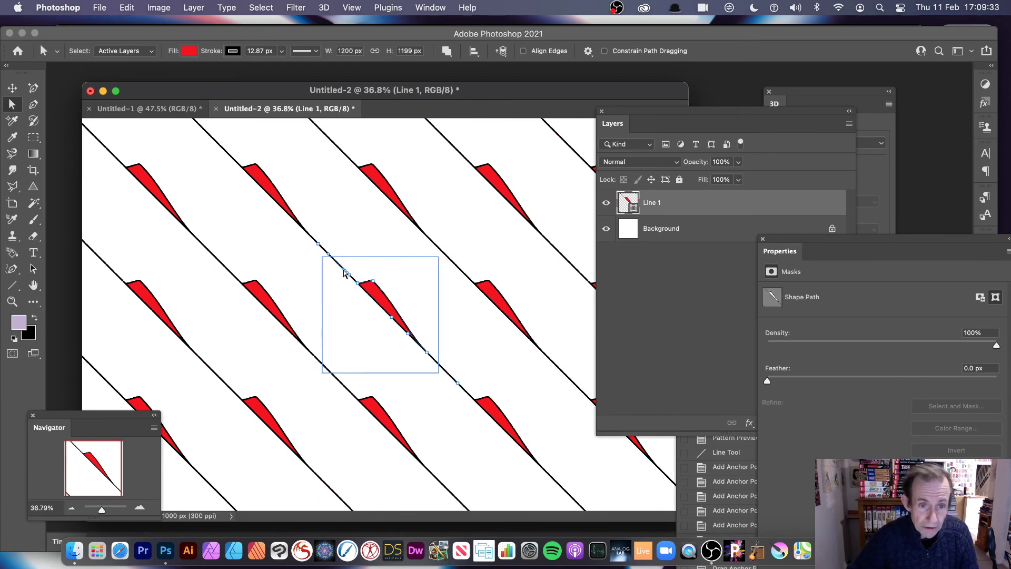
{"action": "left_click_drag", "start_coordinate": [348, 275], "coordinate": [322, 285]}
{"action": "key", "text": "super+z"}
{"action": "key", "text": "super+z"}
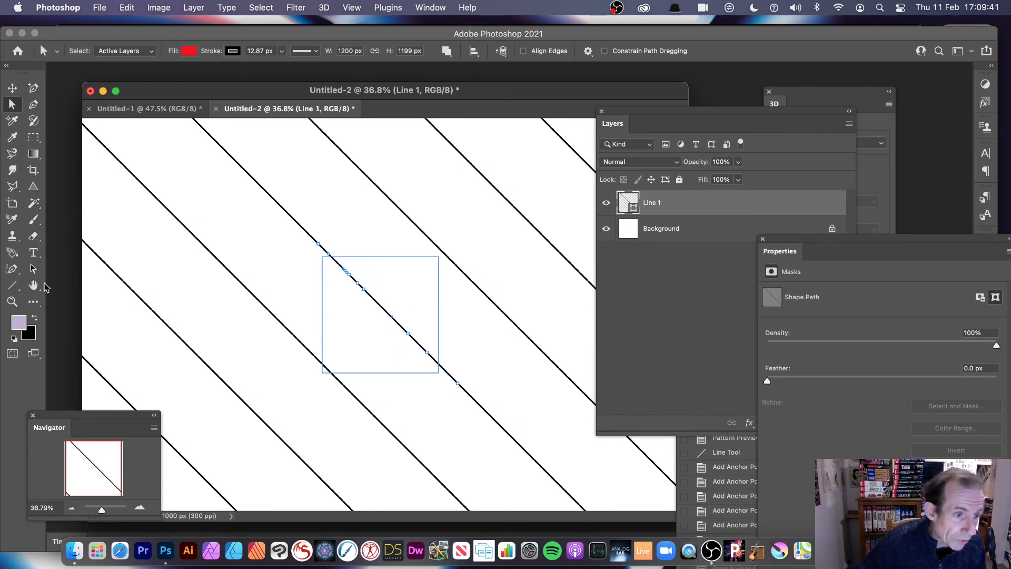
Reshape Line 1 with the Curvature Pen tool, bending its middle points to opposite sides of the diagonal into smooth bulges
{"action": "left_click", "coordinate": [16, 270]}
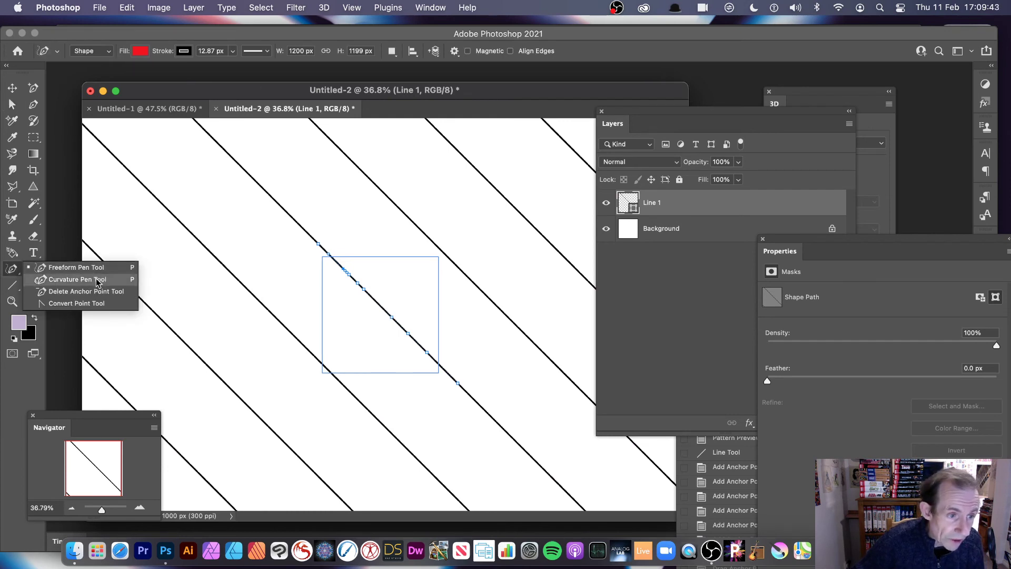
{"action": "left_click", "coordinate": [99, 282]}
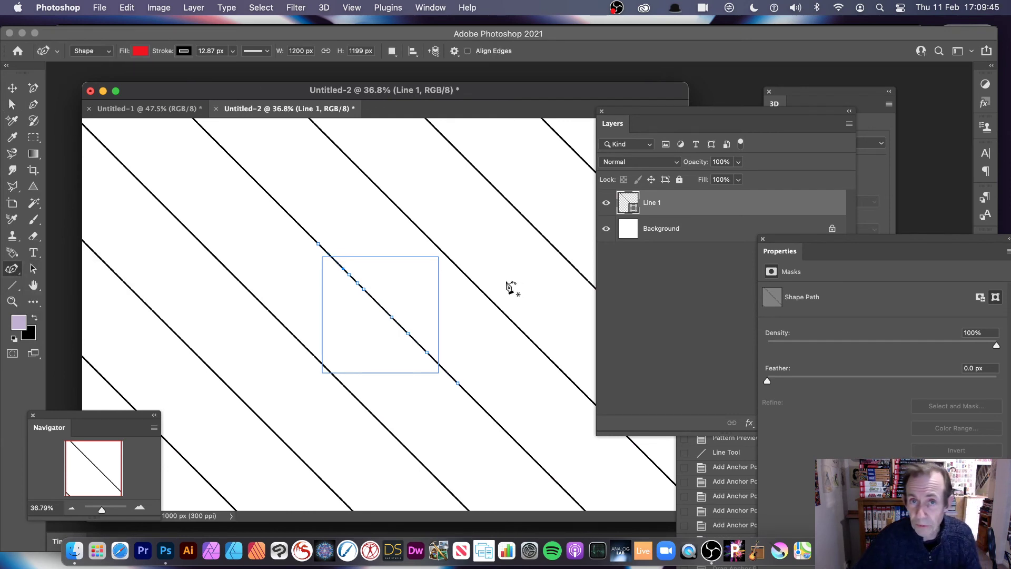
{"action": "left_click_drag", "start_coordinate": [393, 318], "coordinate": [380, 329]}
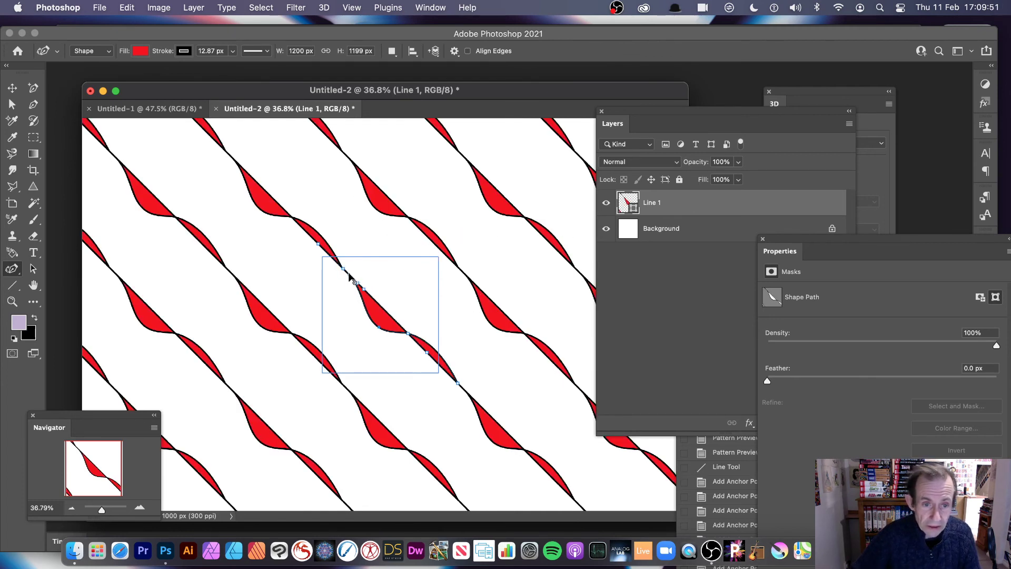
{"action": "left_click_drag", "start_coordinate": [340, 288], "coordinate": [372, 277]}
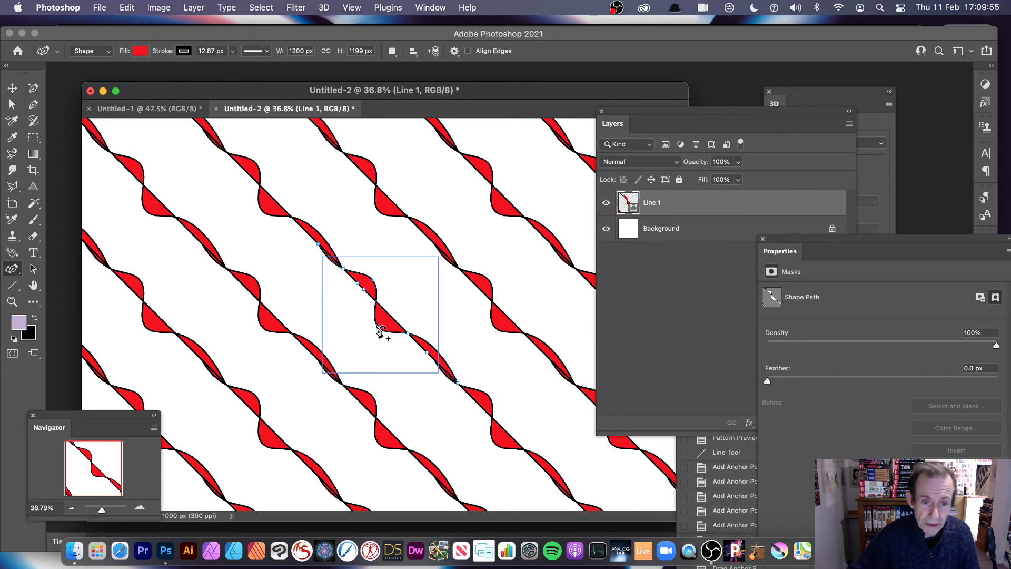
{"action": "left_click_drag", "start_coordinate": [378, 328], "coordinate": [370, 334]}
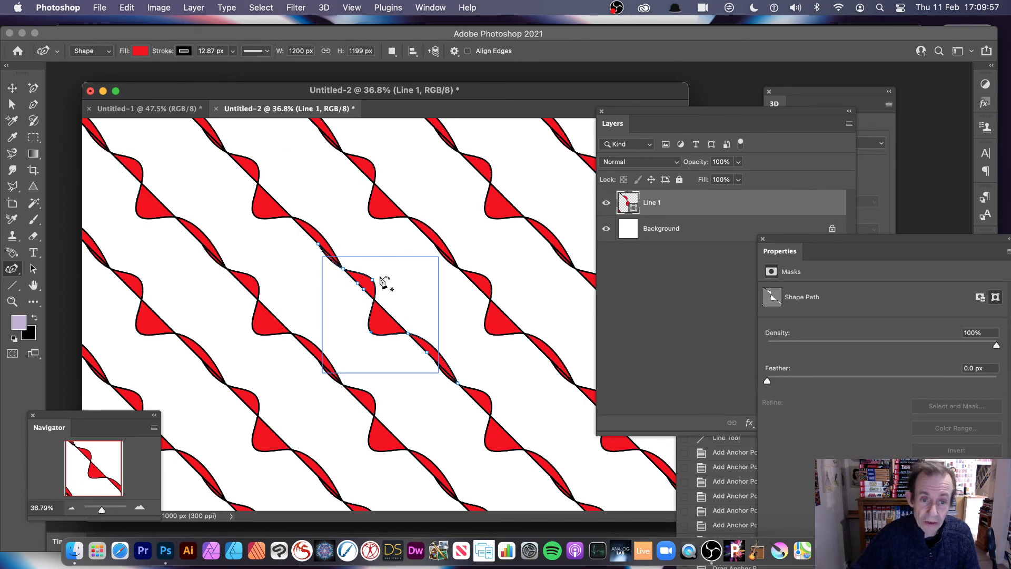
{"action": "left_click_drag", "start_coordinate": [395, 275], "coordinate": [388, 268]}
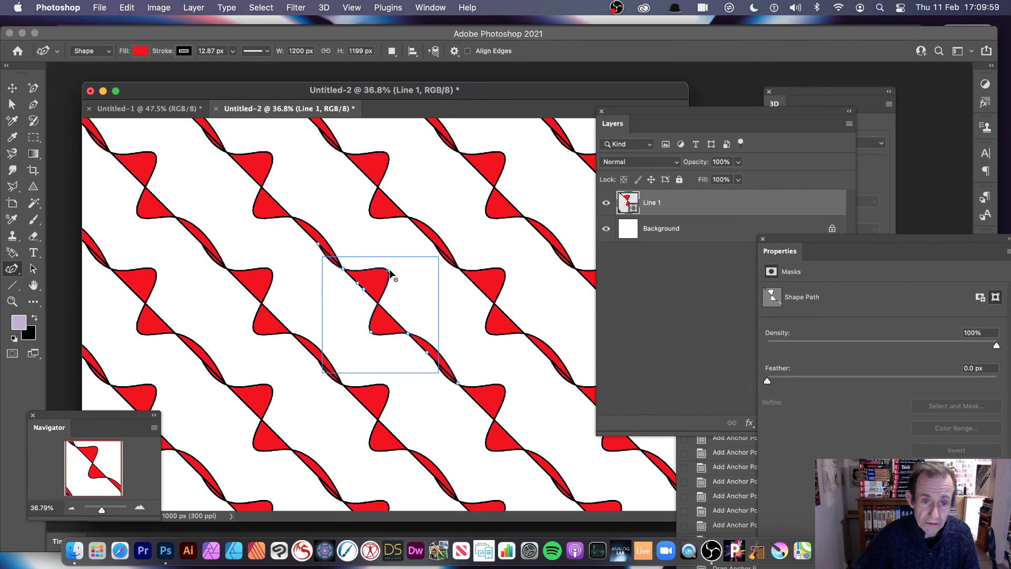
Try overlaying four offset copies of the curved Line 1 shape to build a denser repeat
{"action": "key", "text": "v"}
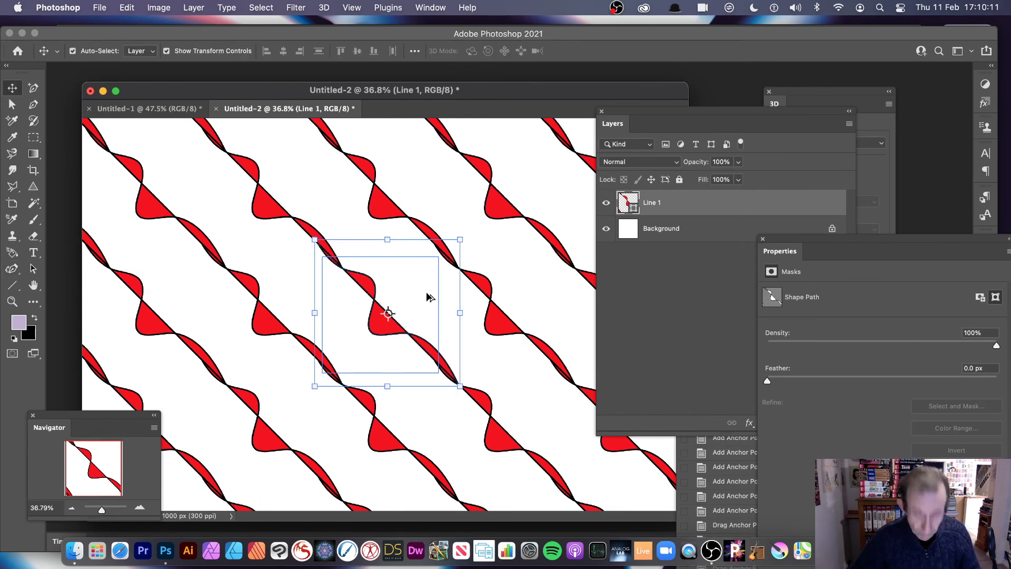
{"action": "left_click_drag", "start_coordinate": [376, 289], "coordinate": [356, 321]}
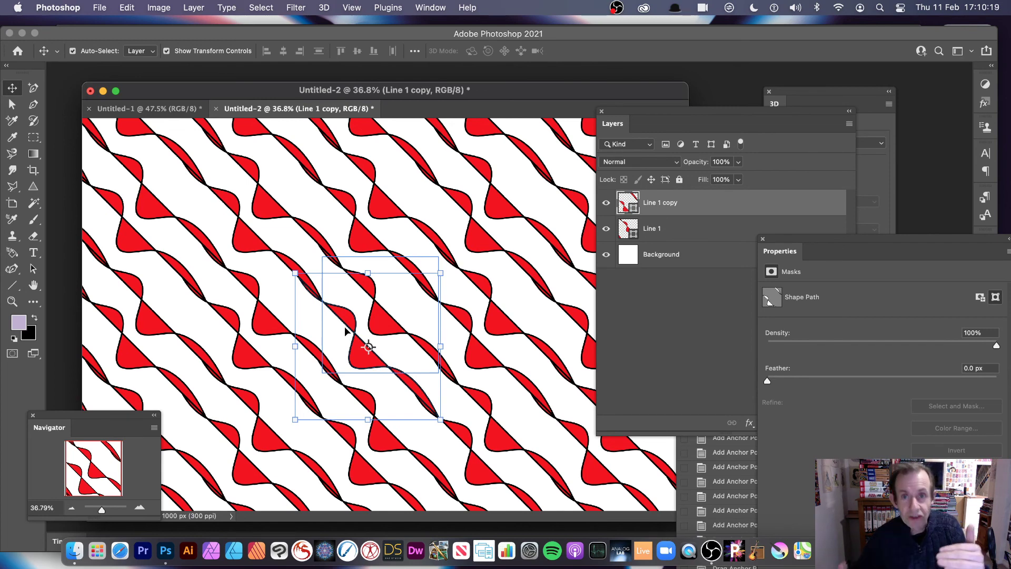
{"action": "left_click_drag", "start_coordinate": [266, 330], "coordinate": [330, 291]}
{"action": "left_click_drag", "start_coordinate": [331, 291], "coordinate": [392, 284]}
{"action": "left_click_drag", "start_coordinate": [392, 284], "coordinate": [557, 160]}
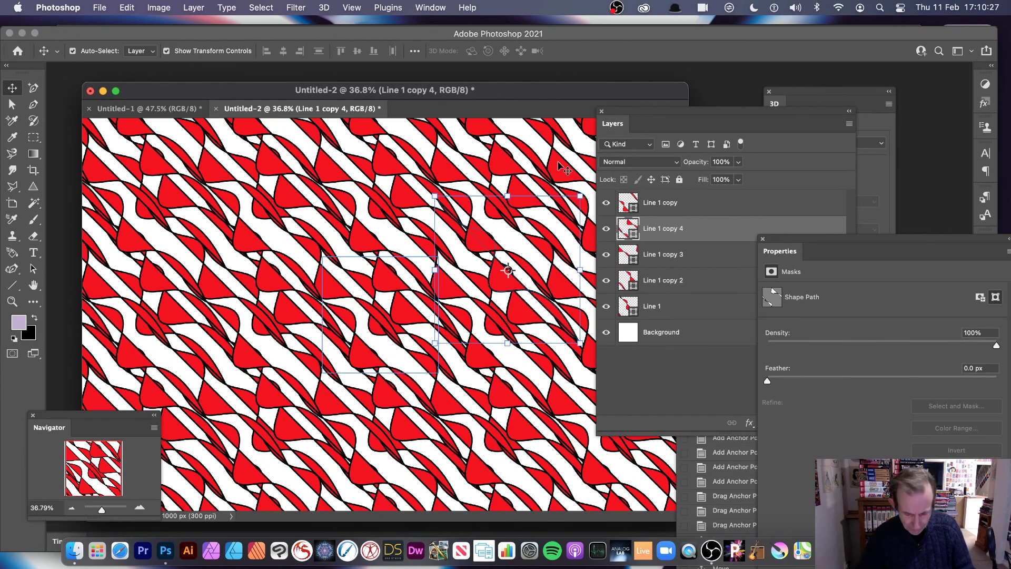
Undo the four copies of the curved line
{"action": "key", "text": "super+z"}
{"action": "key", "text": "super+z"}
{"action": "key", "text": "super+z"}
{"action": "key", "text": "super+z"}
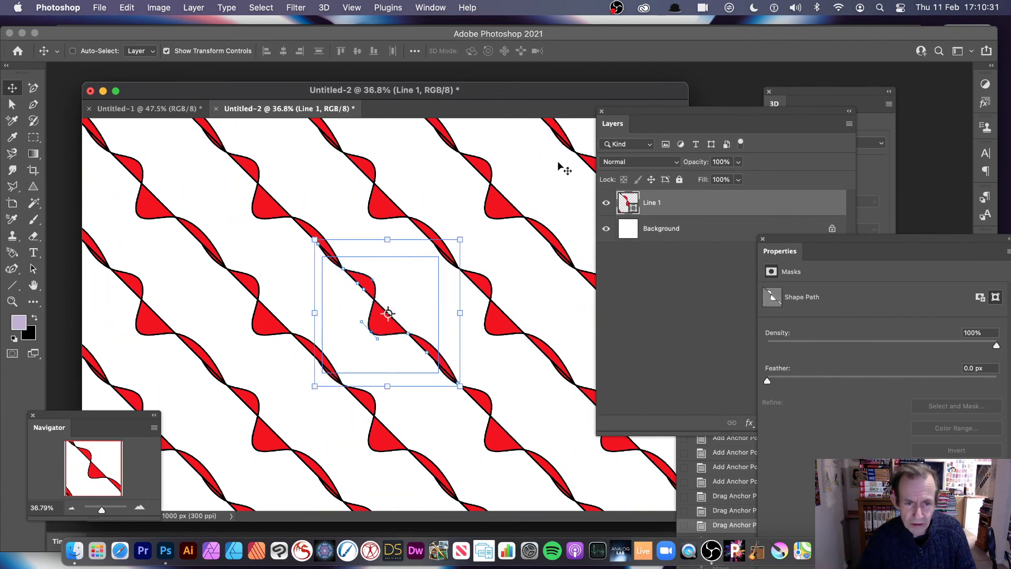
Define the curved red and black line tile as a new pattern, keeping the suggested name
{"action": "left_click", "coordinate": [126, 8]}
{"action": "left_click", "coordinate": [190, 352]}
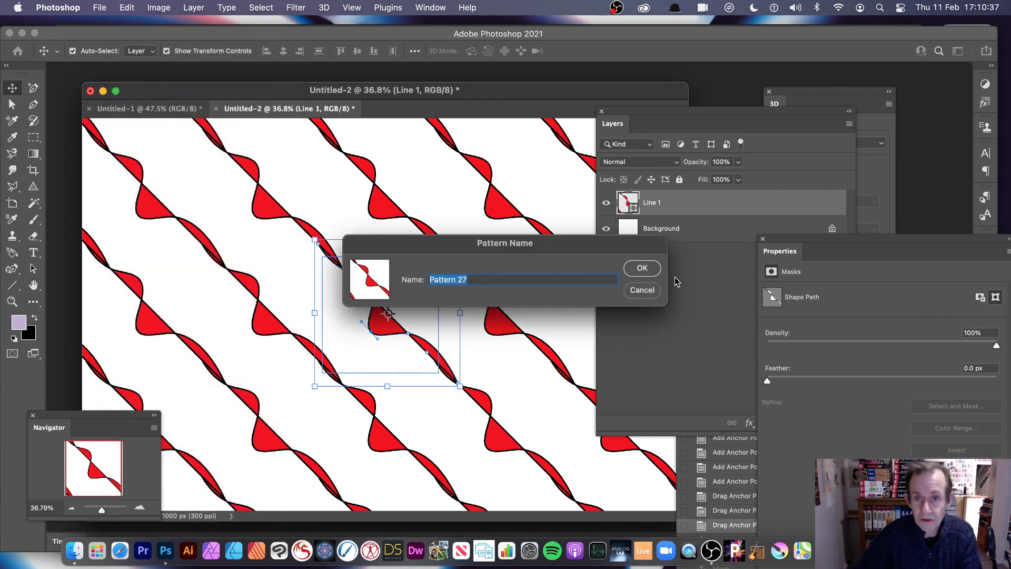
{"action": "left_click", "coordinate": [644, 269]}
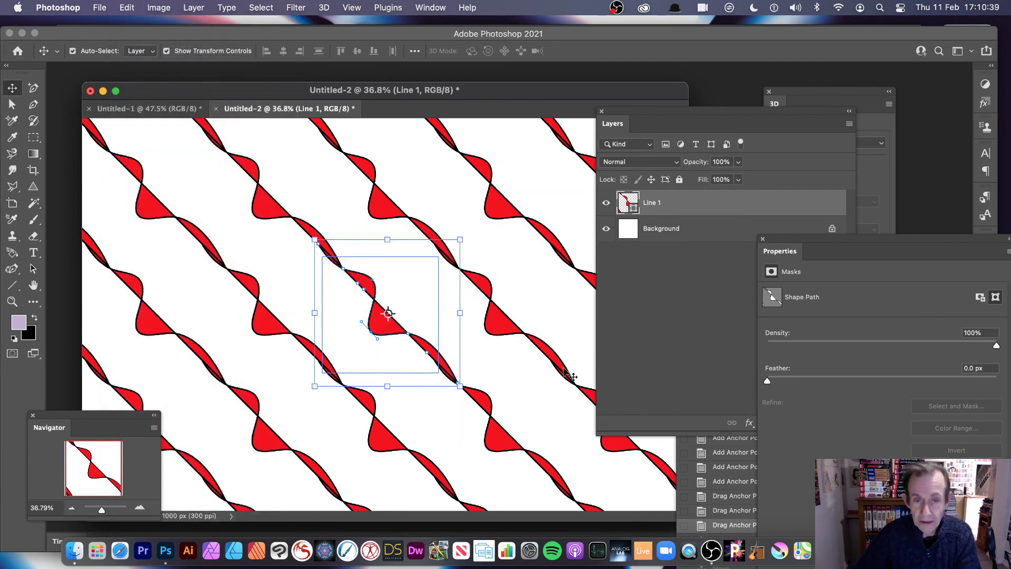